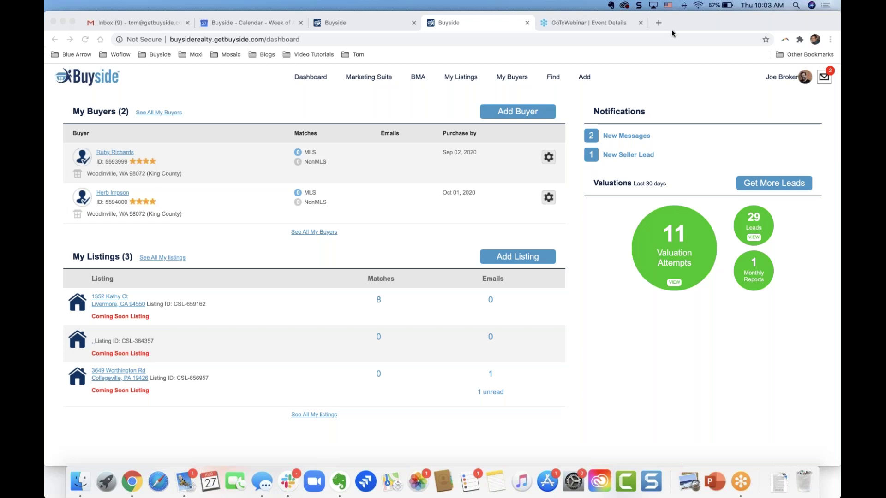
- Highlight the first listing's details on the dashboard
left_click(601, 260)
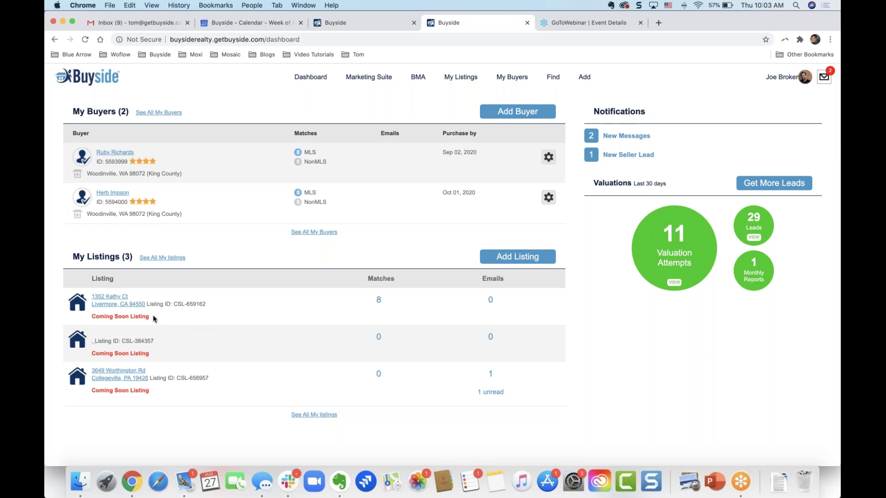
left_click_drag(153, 315, 79, 321)
left_click(185, 311)
left_click_drag(147, 319, 80, 319)
left_click(79, 318)
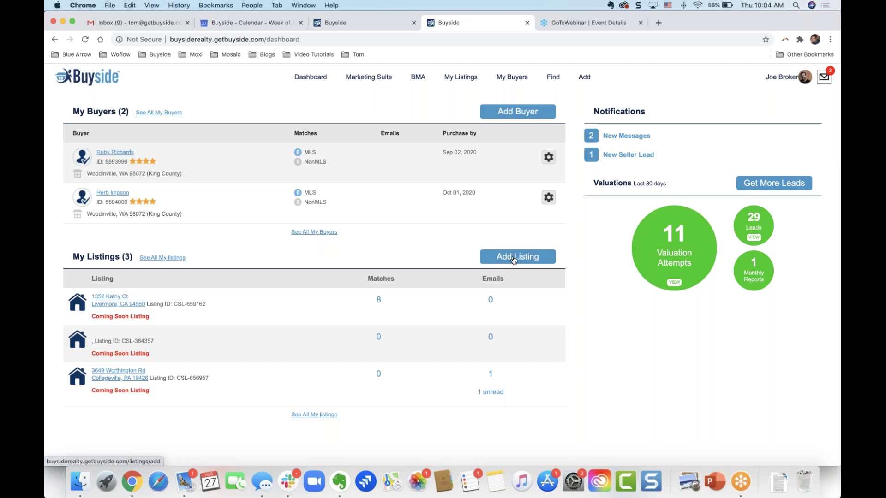
- Start a new Coming Soon listing from the Add menu
left_click(584, 86)
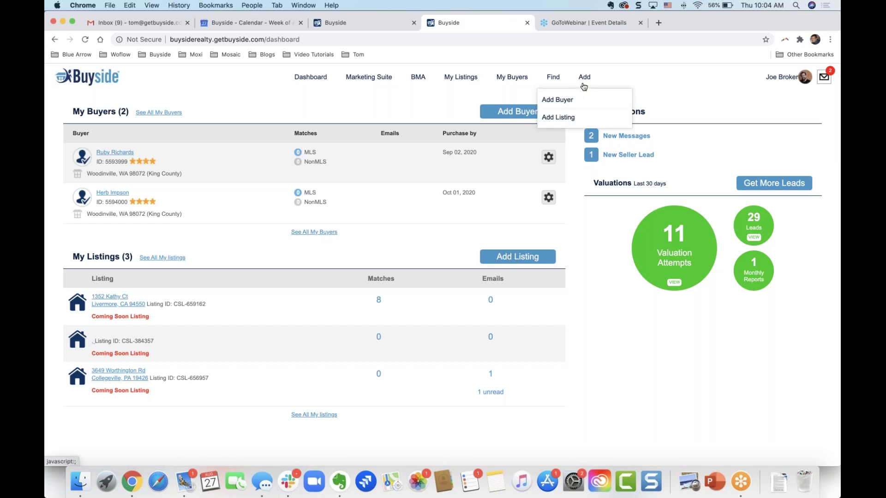
left_click(563, 119)
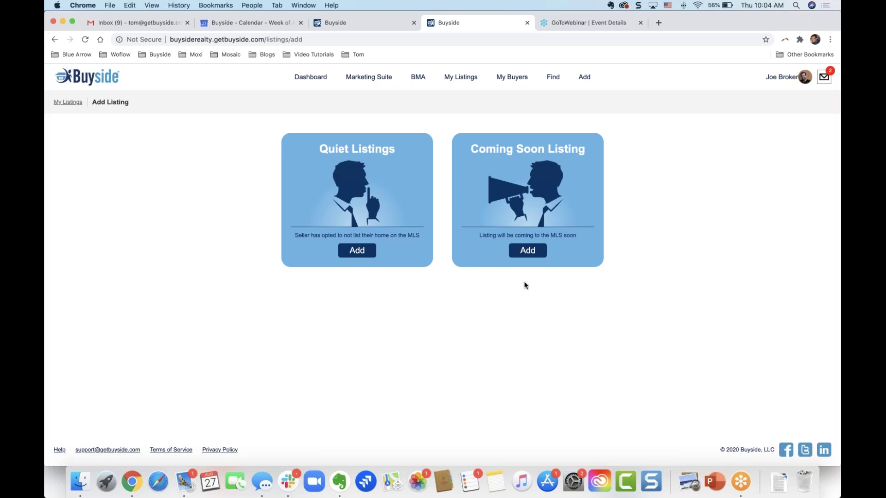
left_click(527, 251)
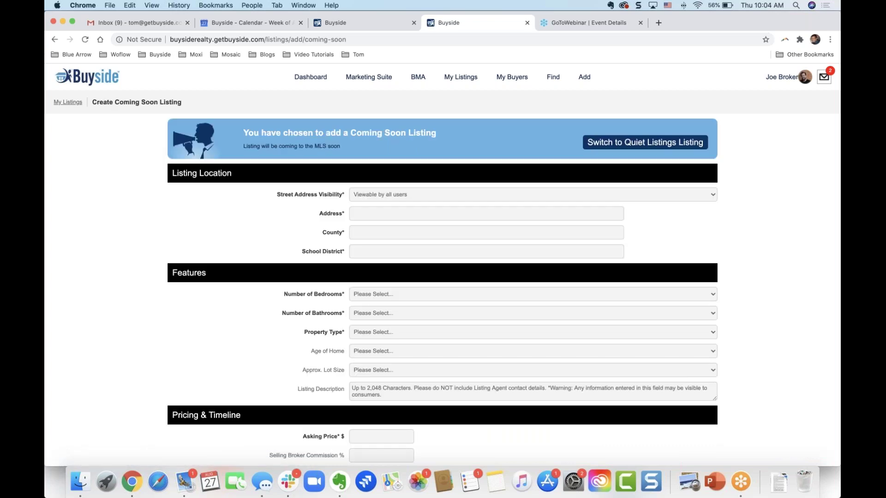
- Keep the street address visibility as Viewable by all users
left_click(419, 199)
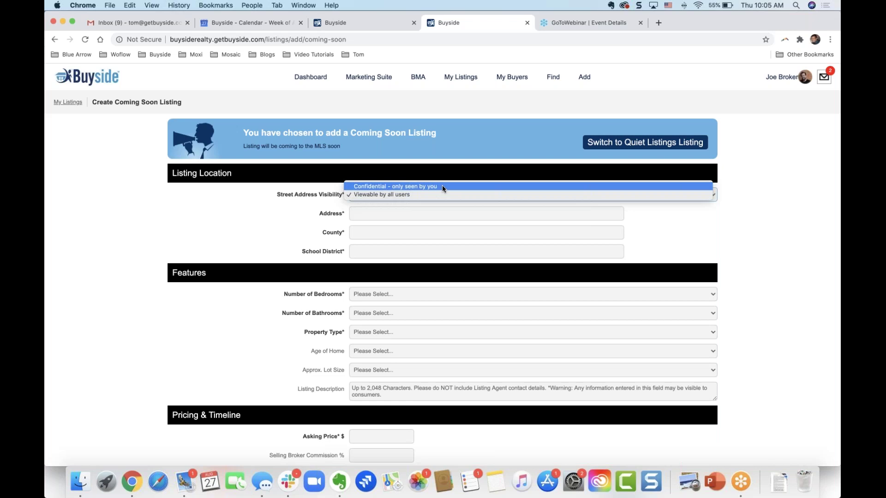
left_click(417, 195)
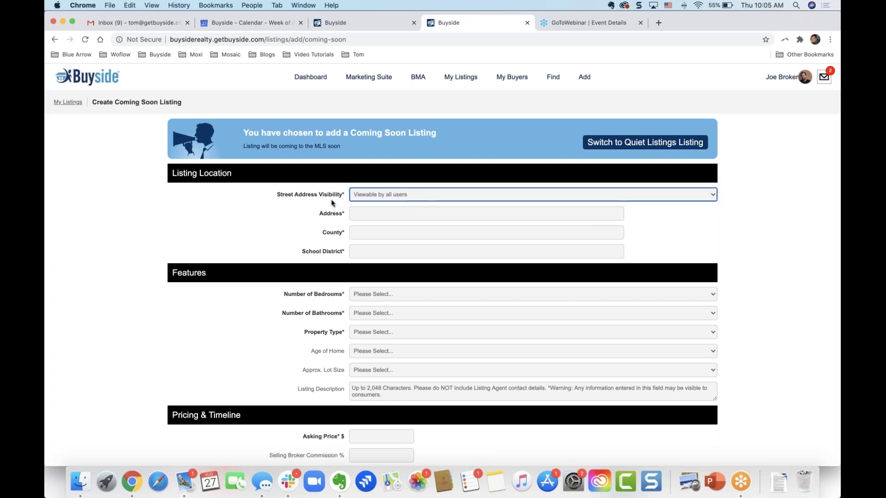
left_click(294, 224)
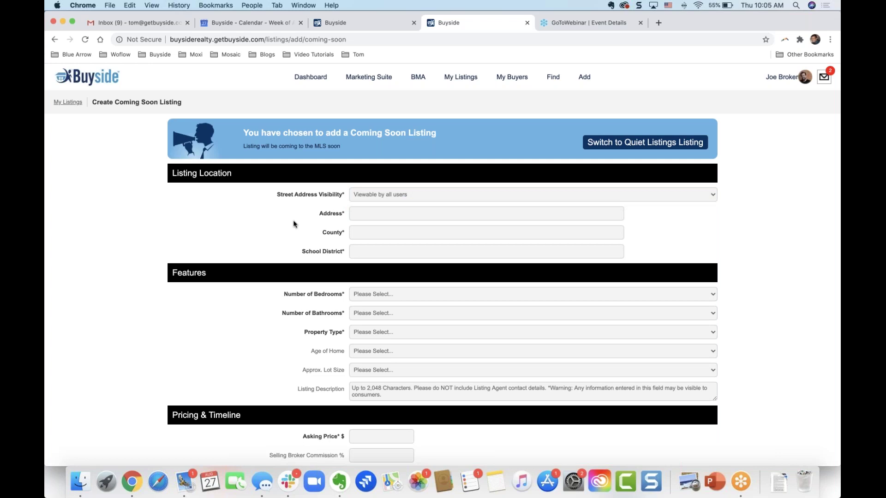
left_click(389, 214)
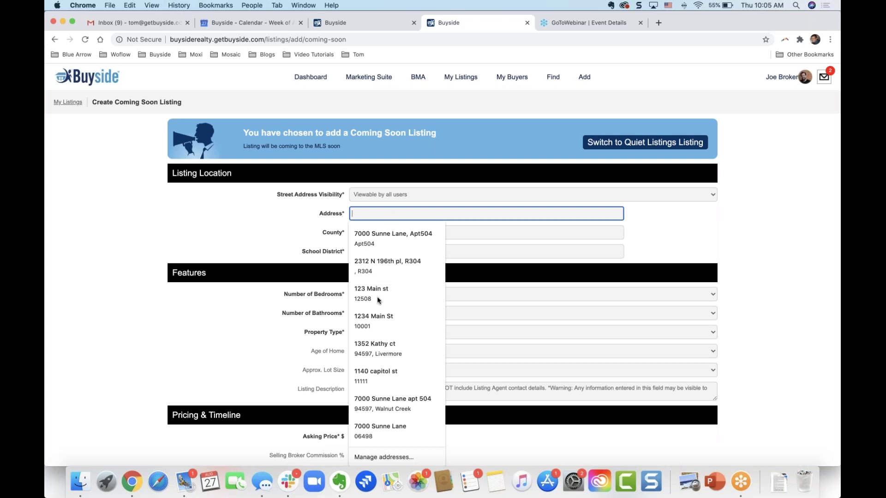
- Enter the property's full Livermore, CA address from the address suggestions
left_click(375, 350)
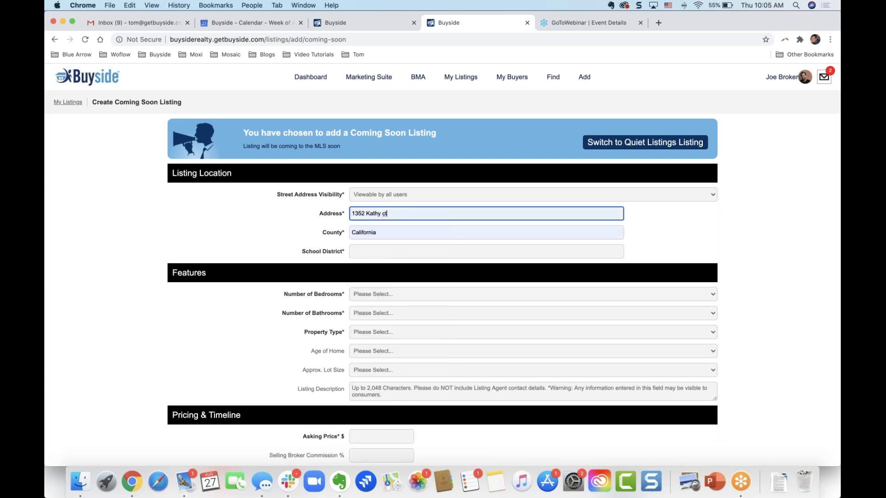
triple_click(393, 212)
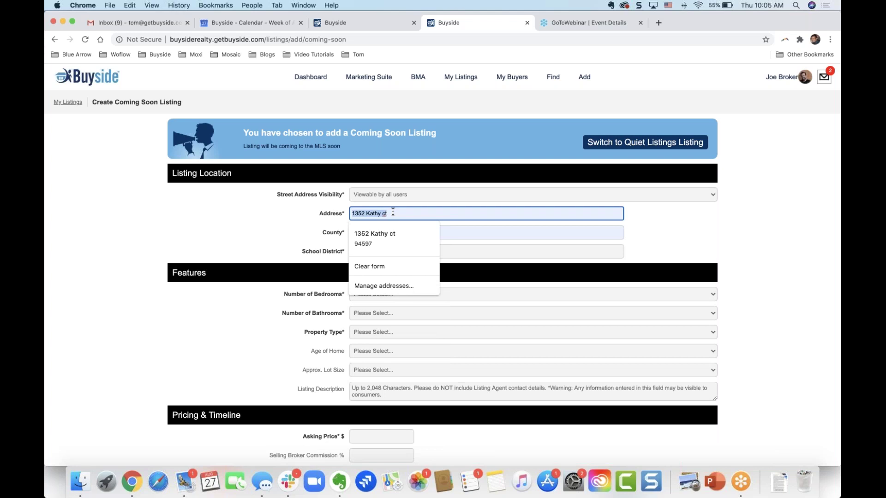
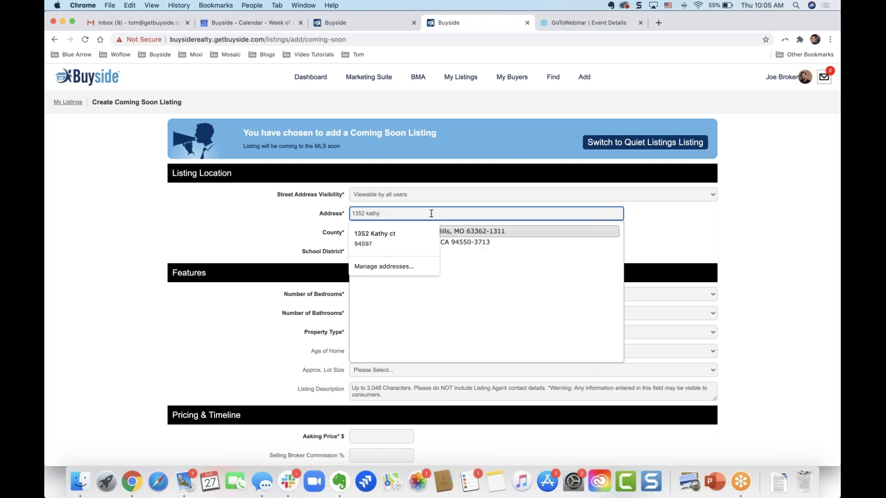
left_click(471, 245)
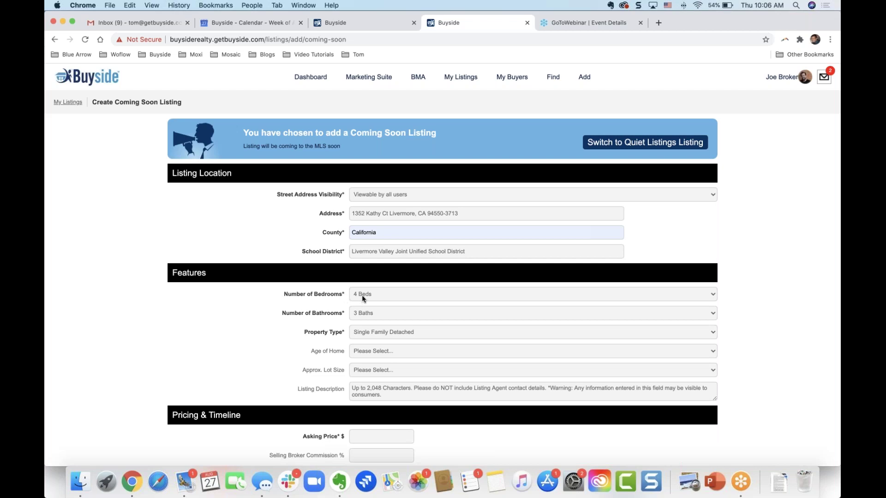
left_click(361, 295)
- Keep 4 Beds and set Age of Home to 11-25 Years Old
left_click(249, 314)
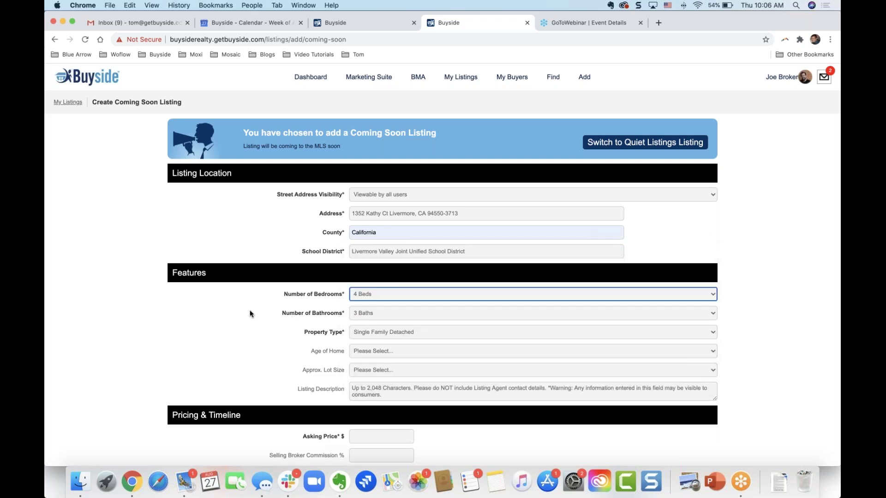
scroll(249, 314, "down", 5)
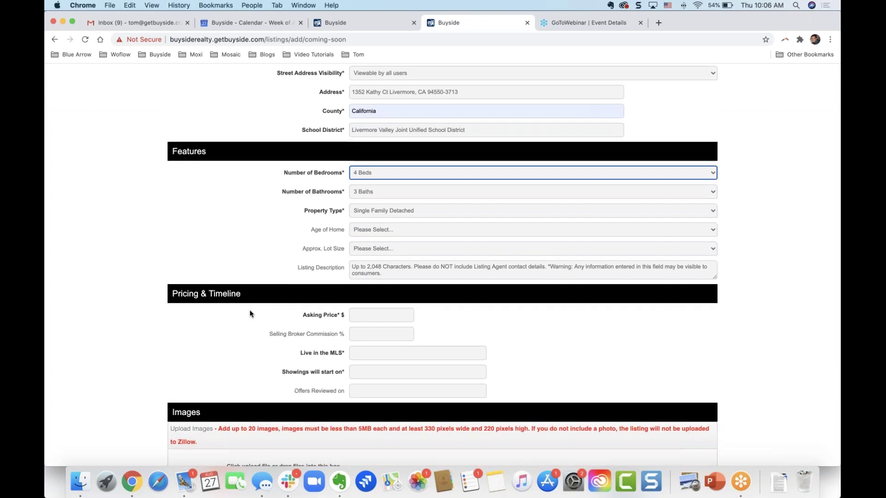
scroll(249, 313, "down", 2)
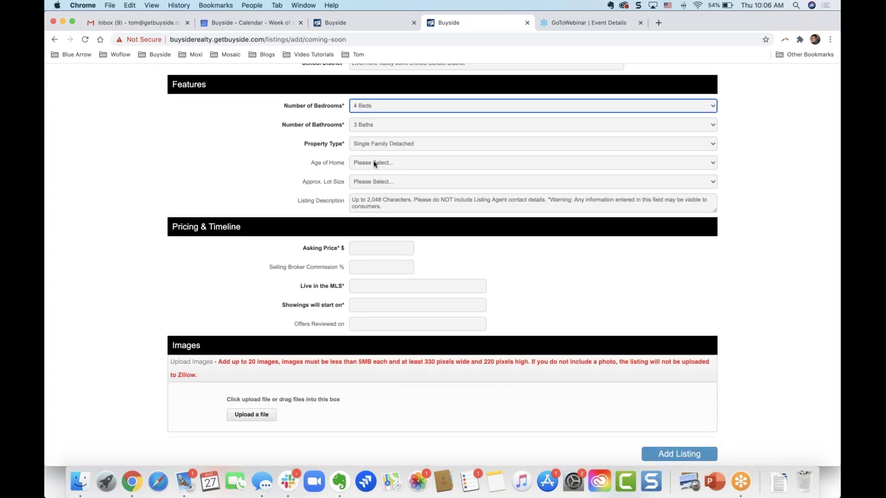
left_click(374, 163)
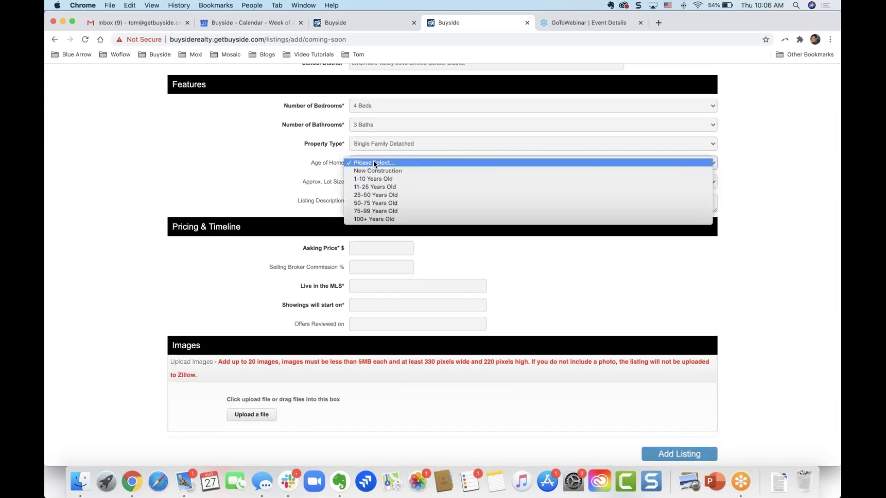
left_click(374, 187)
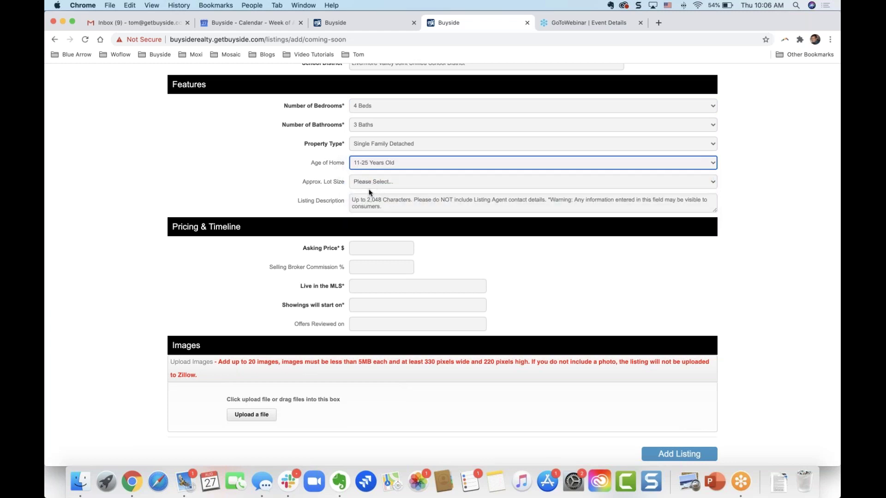
left_click(368, 204)
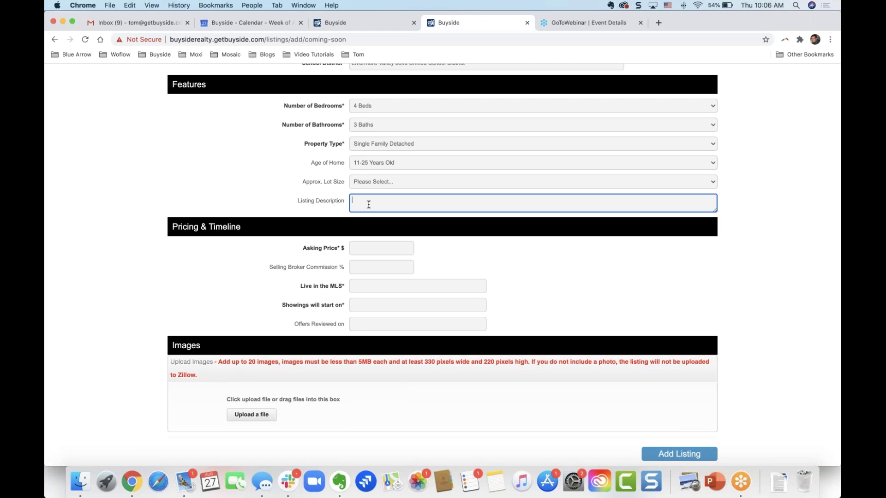
left_click(356, 249)
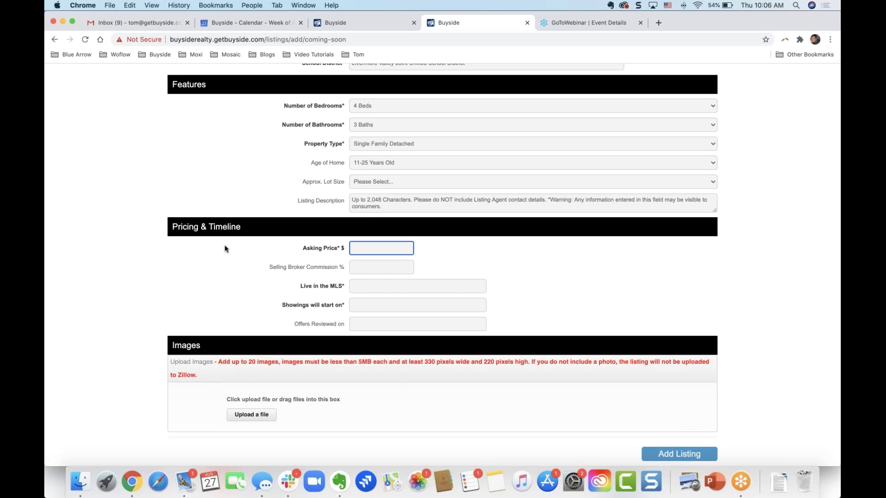
- Enter a 930,000 asking price and a 3% selling broker commission
scroll(225, 249, "down", 3)
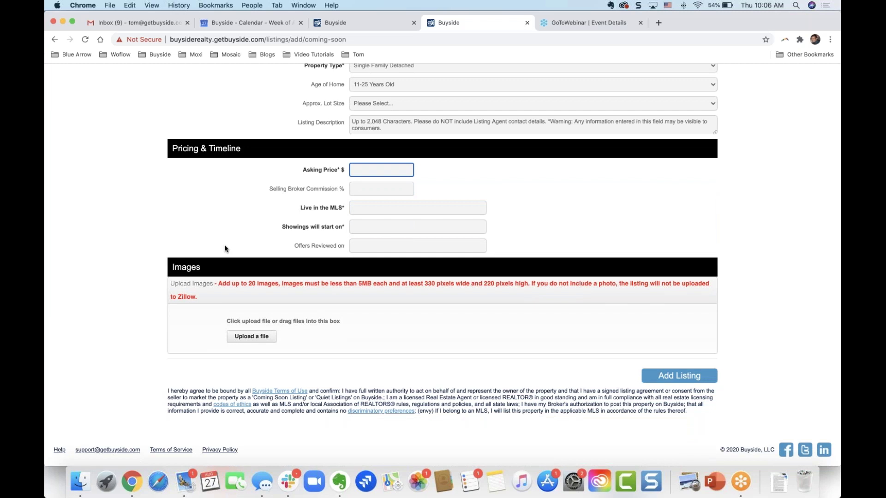
type("930,000")
left_click(219, 199)
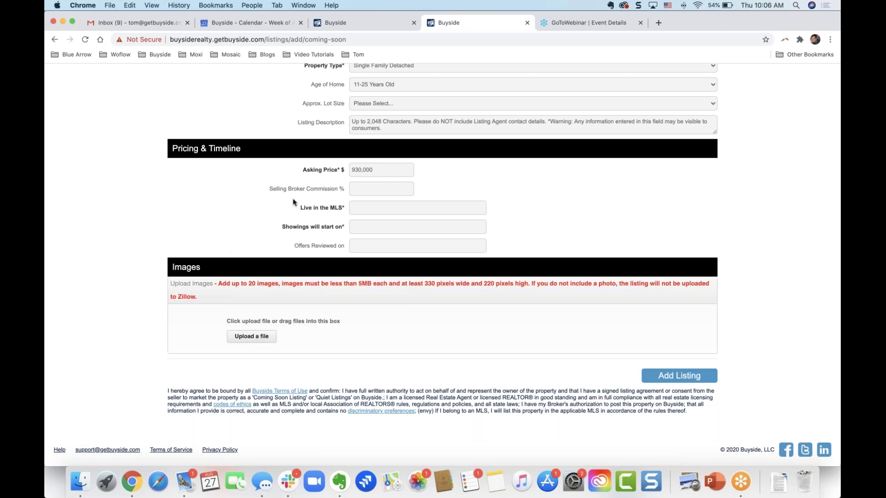
left_click(366, 190)
type("3")
key("Tab")
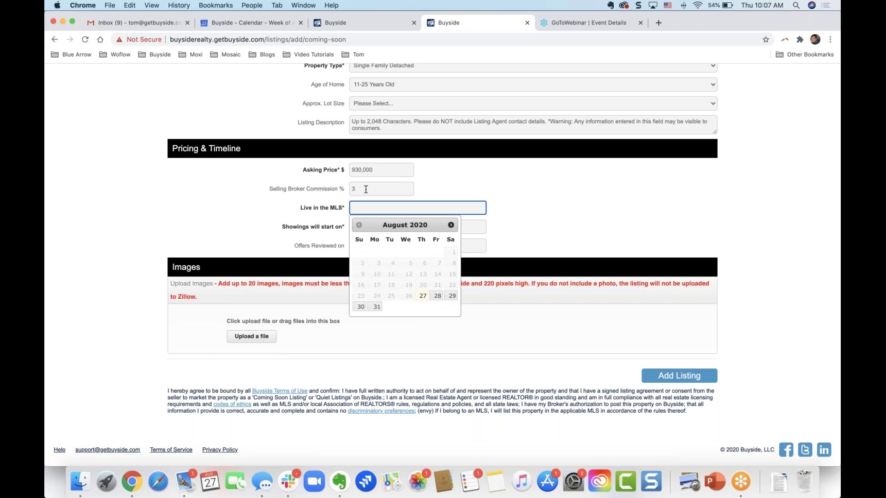
- Set the MLS go-live date to Nov 25, 2020 and showings to start Sep 11, 2020, then submit
left_click(451, 226)
left_click(451, 226)
left_click(451, 225)
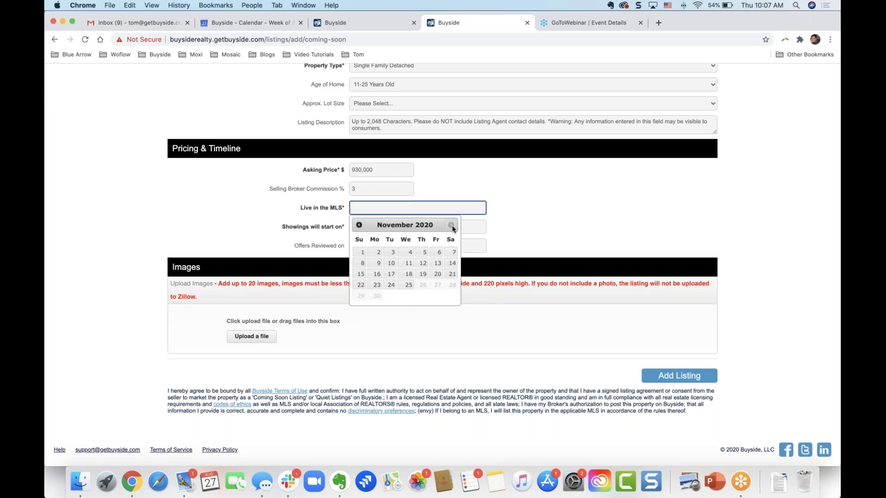
left_click(409, 285)
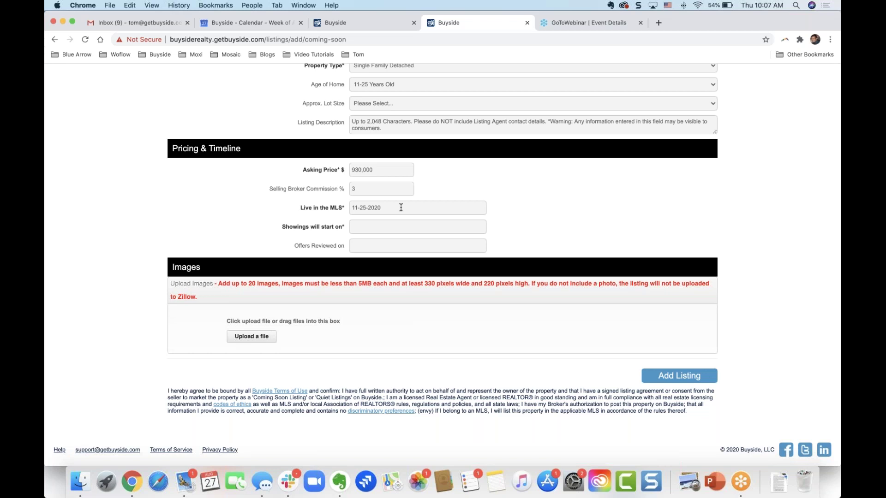
left_click(396, 227)
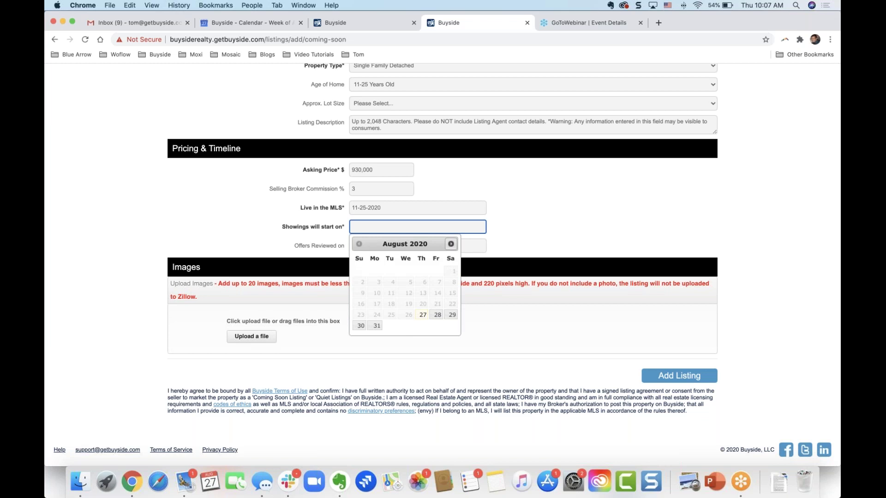
left_click(451, 244)
left_click(436, 283)
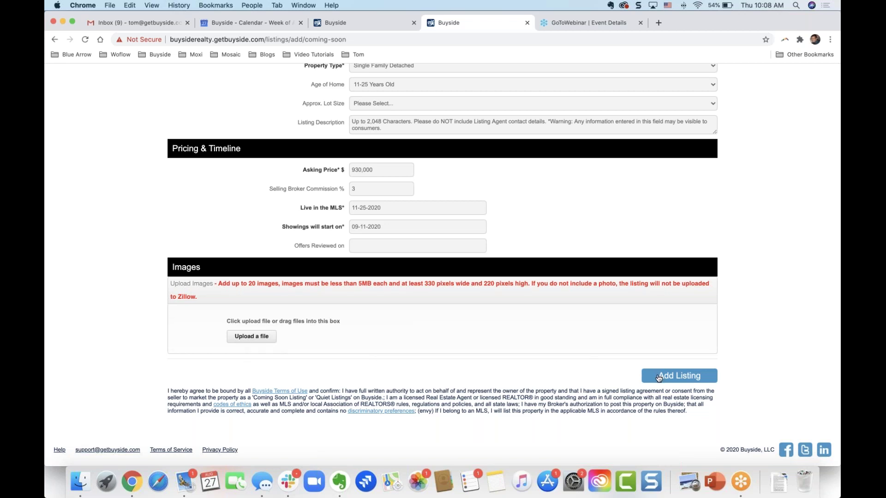
left_click(659, 376)
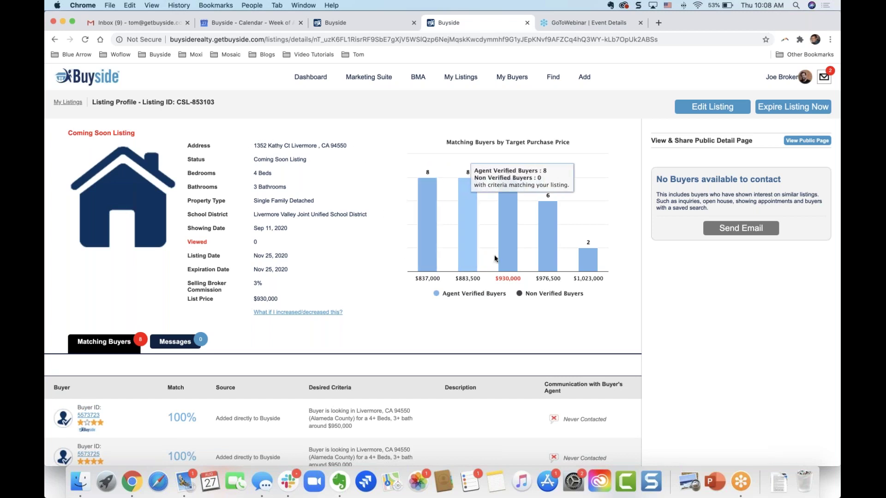
- Review the listing's price chart and matching buyers, then open the second 100% match buyer
mouse_move(509, 259)
mouse_move(588, 260)
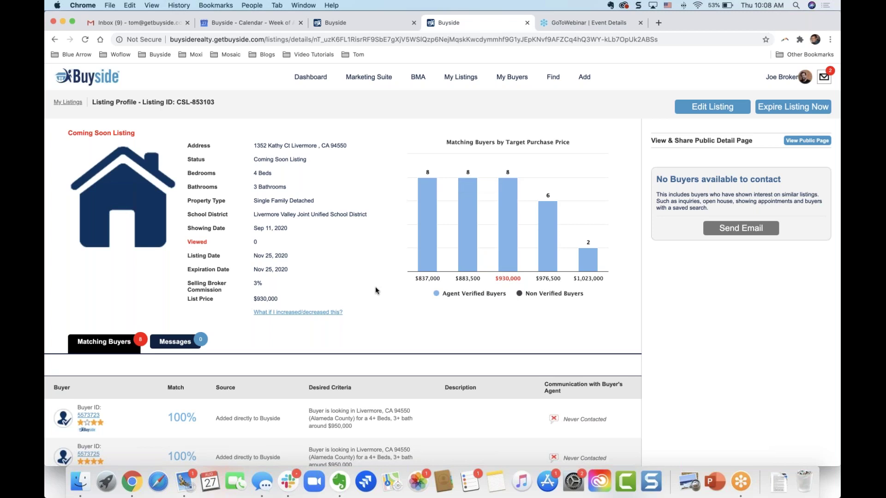
scroll(382, 290, "down", 5)
scroll(375, 287, "down", 5)
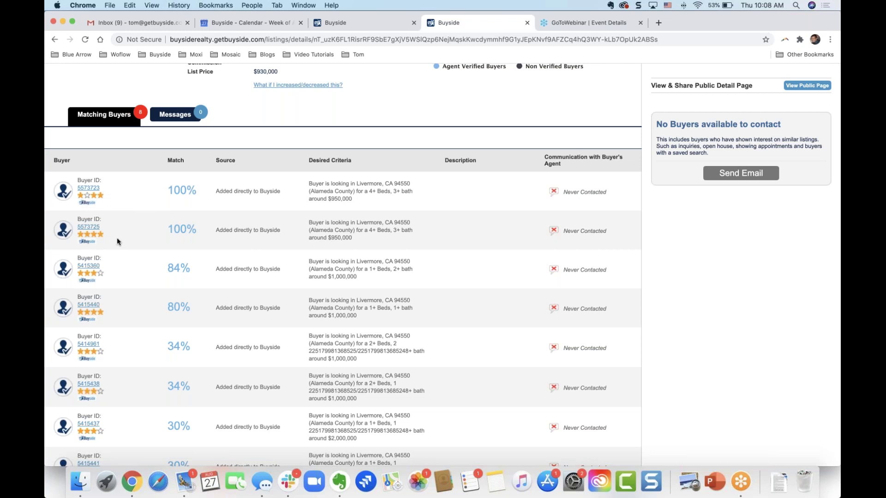
scroll(143, 250, "down", 1)
scroll(143, 251, "down", 2)
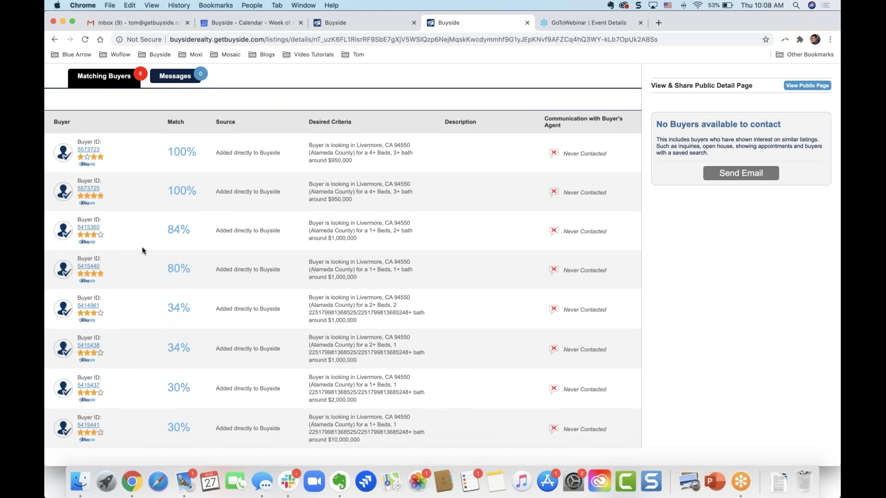
scroll(143, 251, "up", 1)
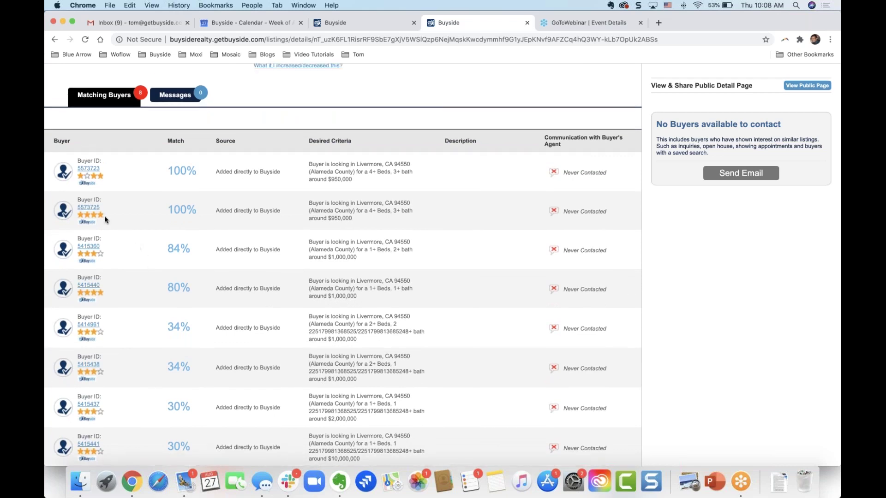
left_click(89, 207)
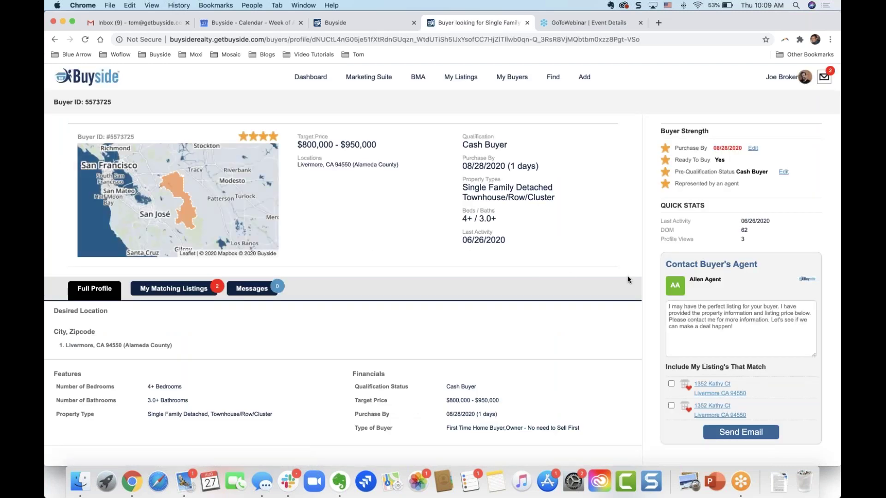
- Attach the first matching listing and replace the agent message with 'I have a listing'
left_click(744, 332)
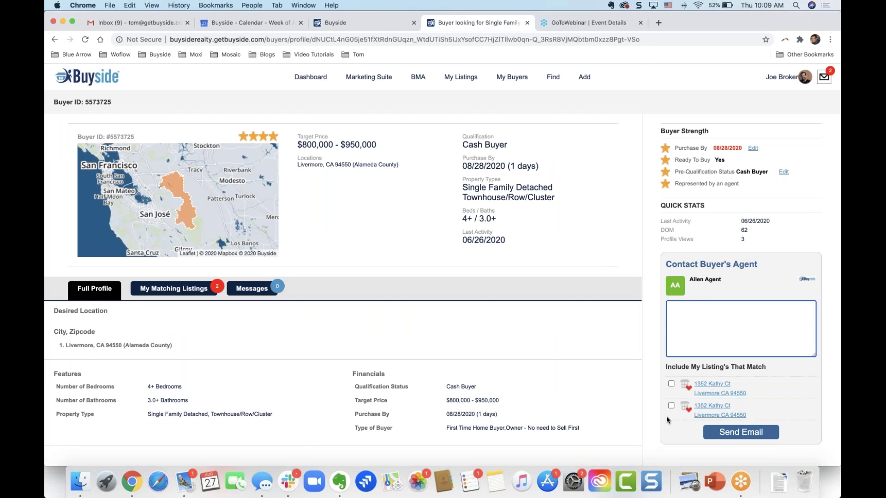
left_click(670, 383)
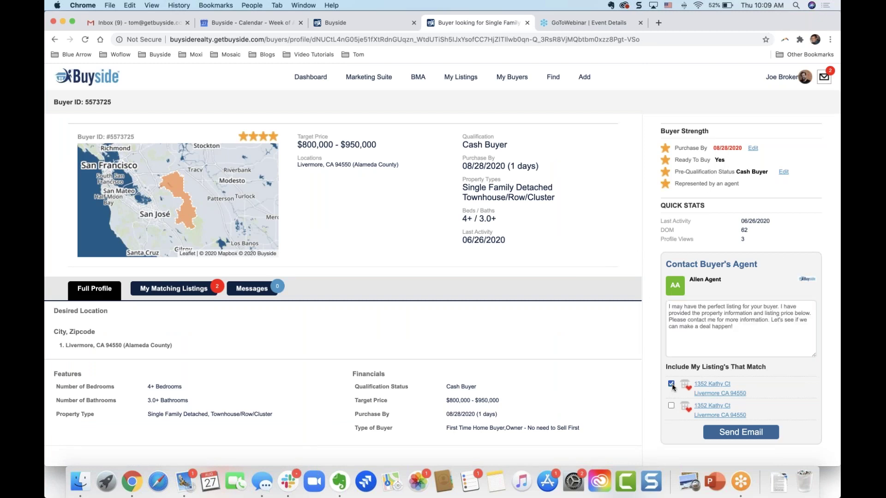
left_click(695, 310)
key("super+a")
key("BackSpace")
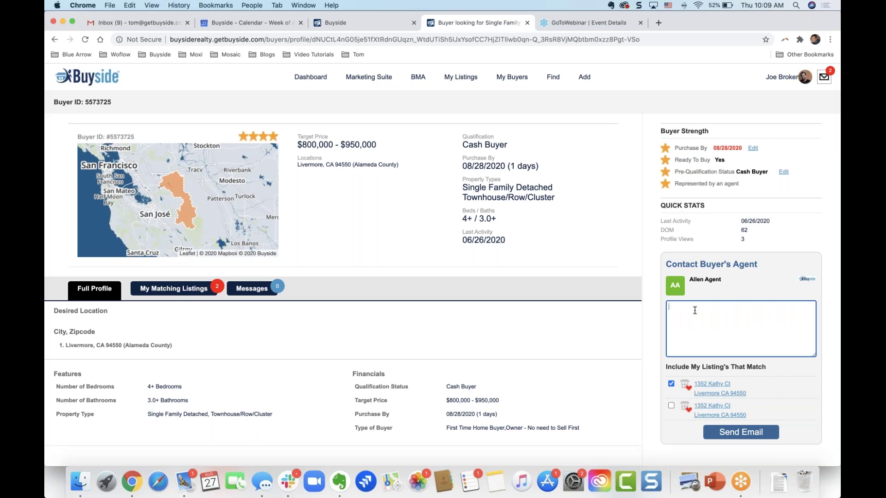
type("I have a listing")
- Read the Buyer Strength star tooltips, then return to the listing page without sending
mouse_move(662, 147)
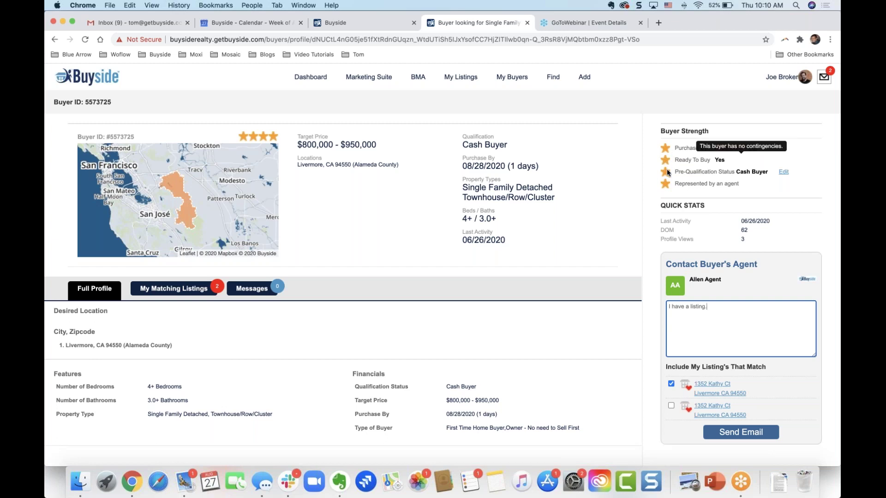
mouse_move(665, 175)
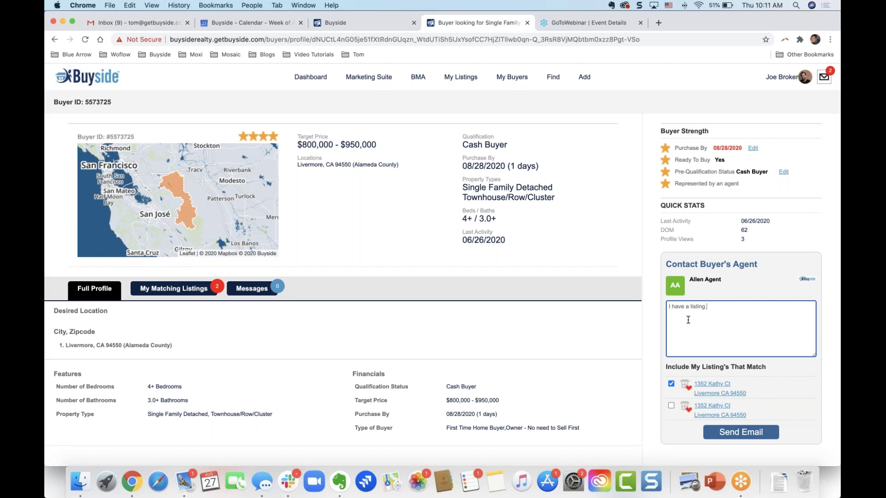
left_click(576, 253)
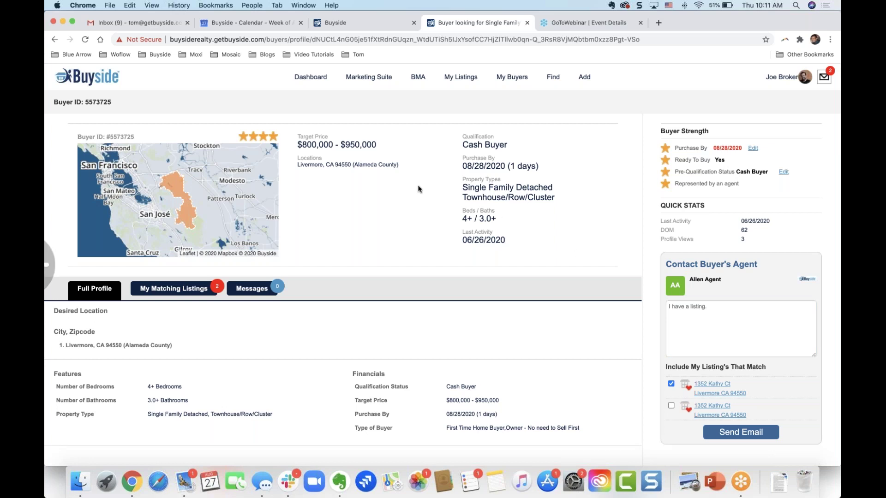
key("super+Left")
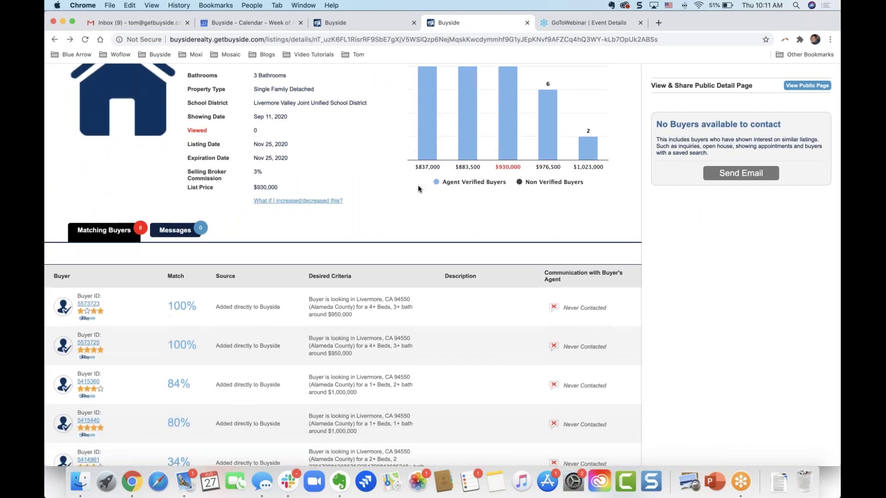
- Go to the dashboard and start a new buyer profile
scroll(419, 189, "down", 5)
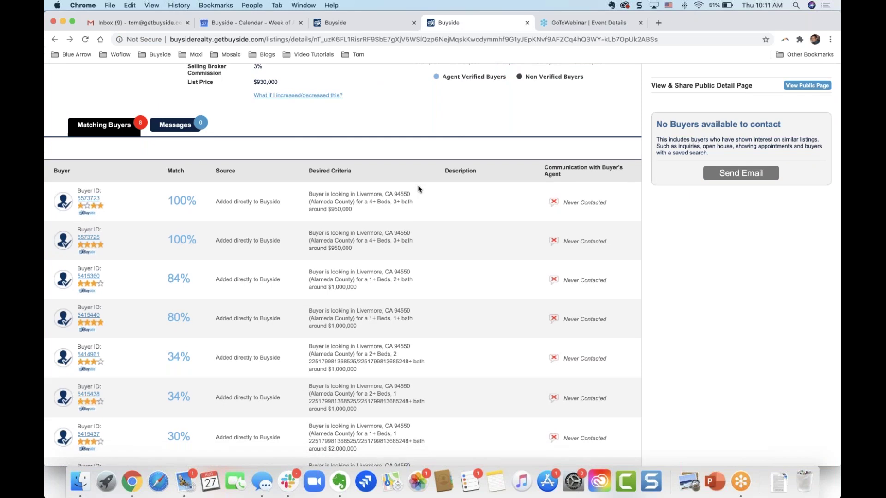
scroll(420, 189, "up", 10)
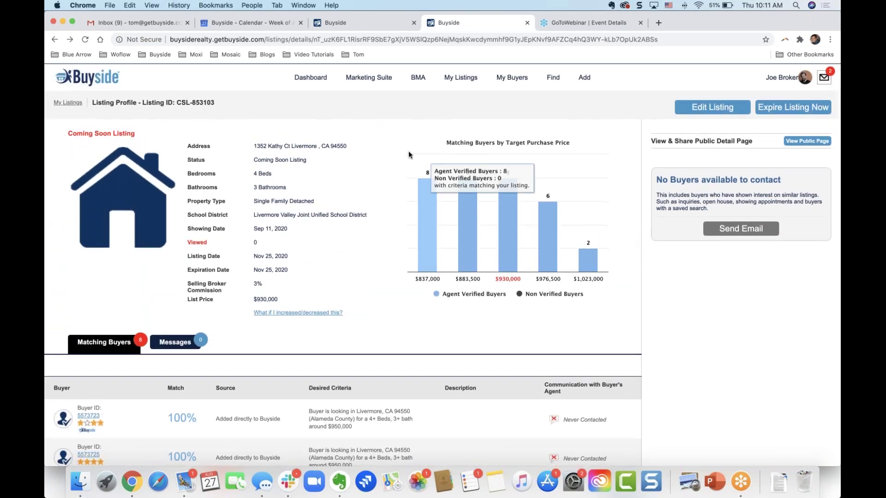
left_click(311, 77)
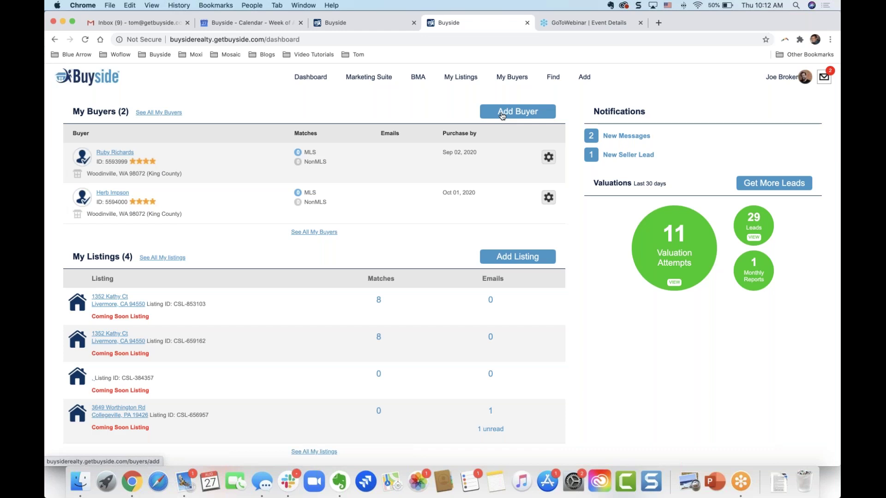
left_click(502, 116)
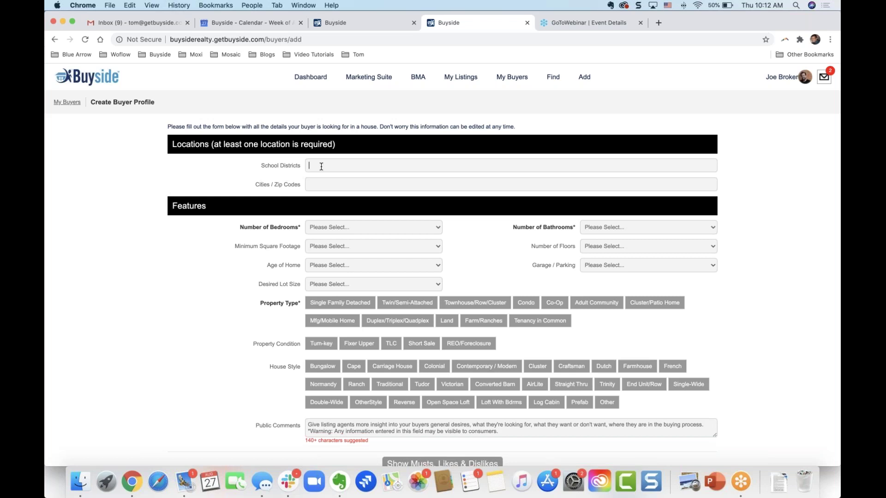
- Add Livermore Valley Joint Unified School District and Livermore, CA 94550 and 94551 as locations
type("live")
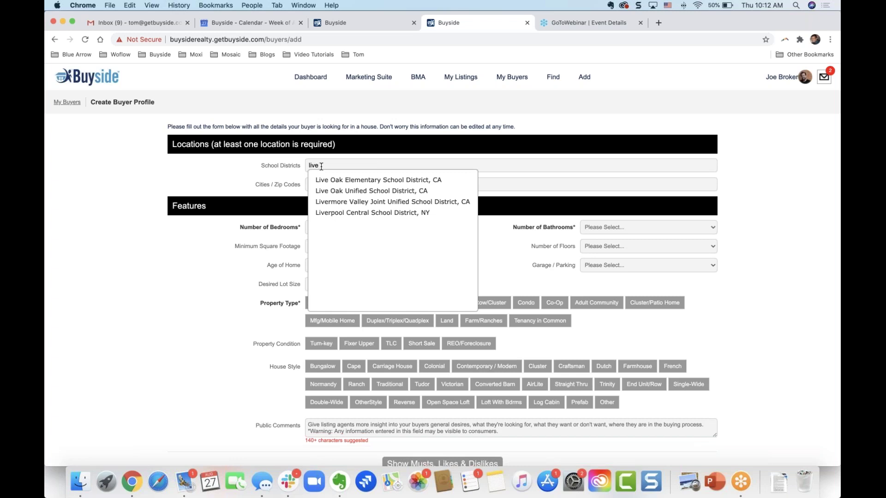
left_click(318, 202)
left_click(330, 187)
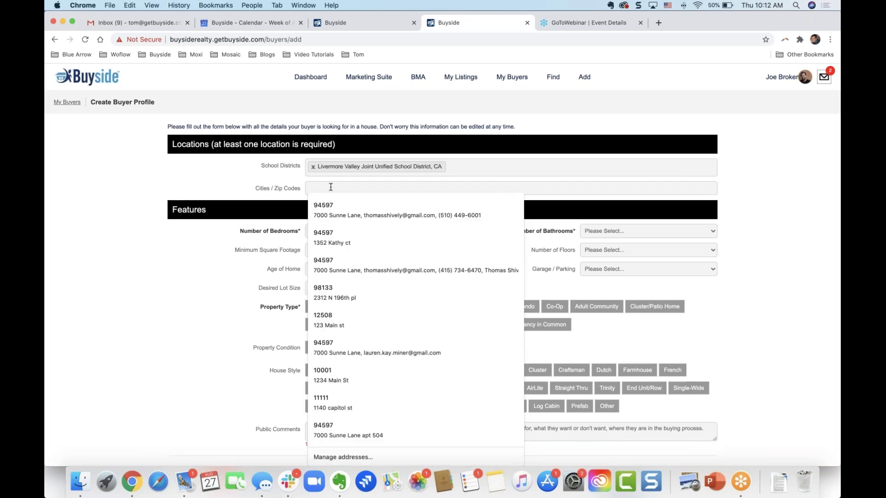
type("liver")
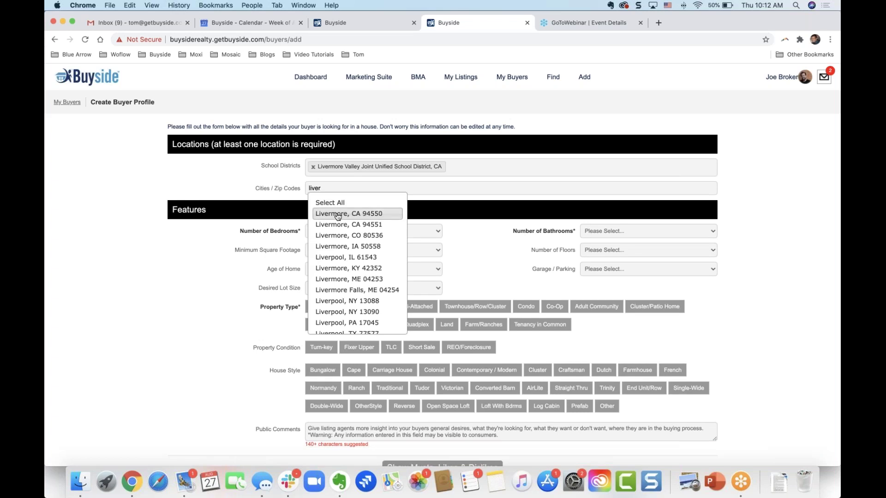
left_click(338, 214)
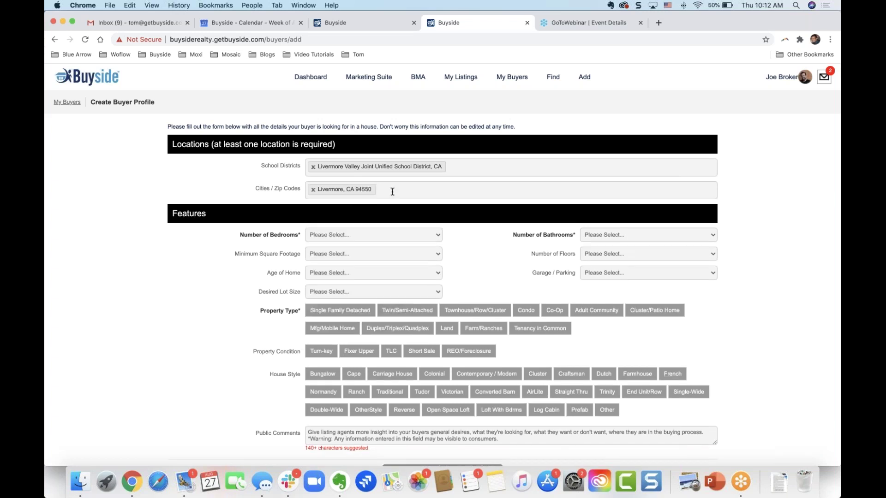
type("94551")
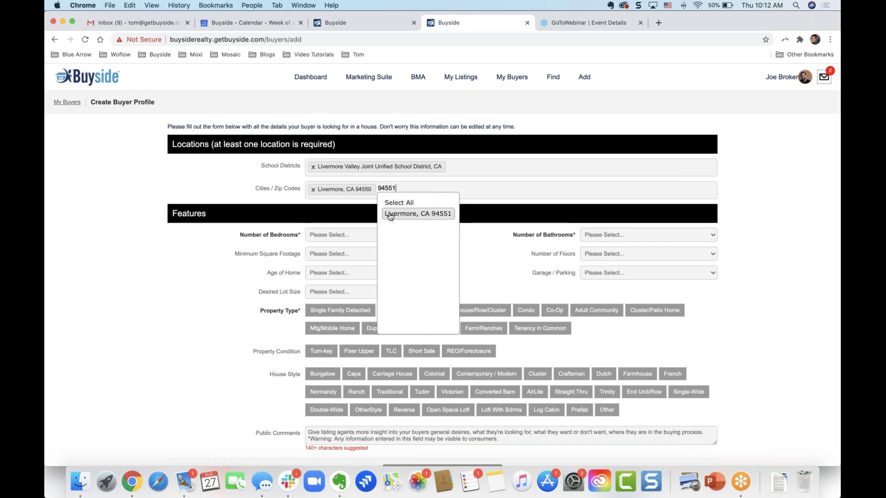
left_click(390, 213)
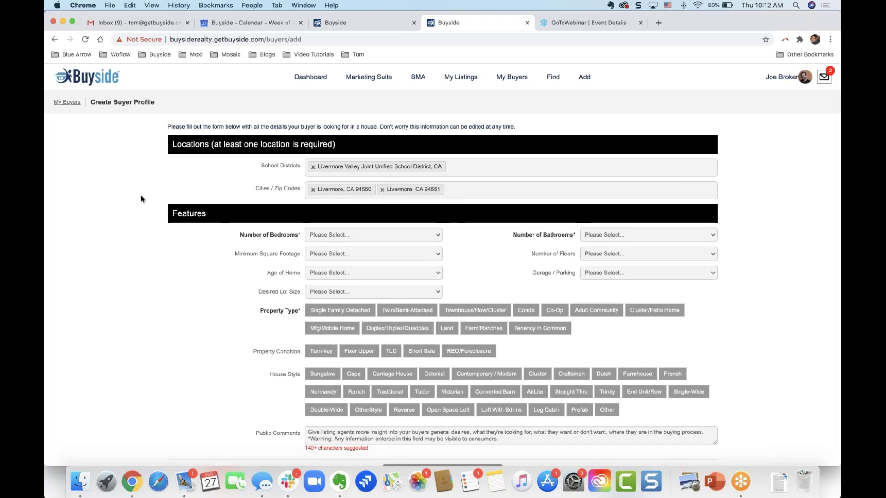
scroll(178, 206, "down", 3)
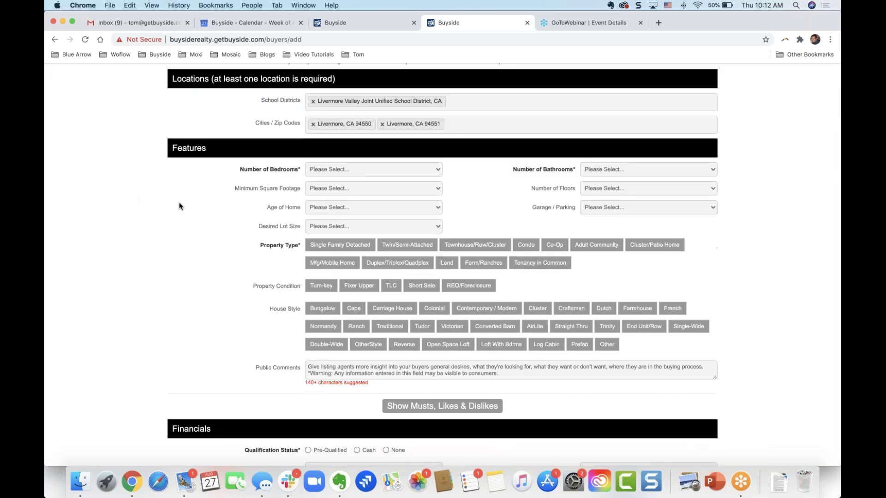
- Require at least 4+ Beds and 2+ Baths in the buyer profile
left_click(374, 169)
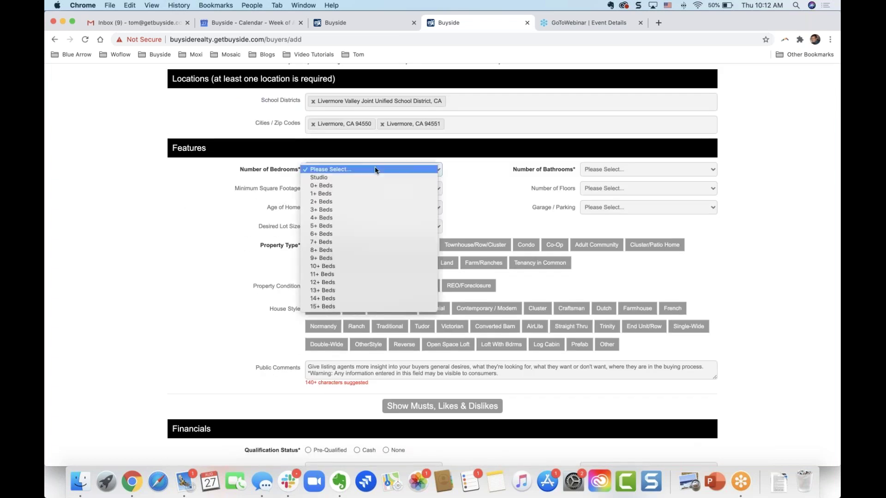
left_click(368, 219)
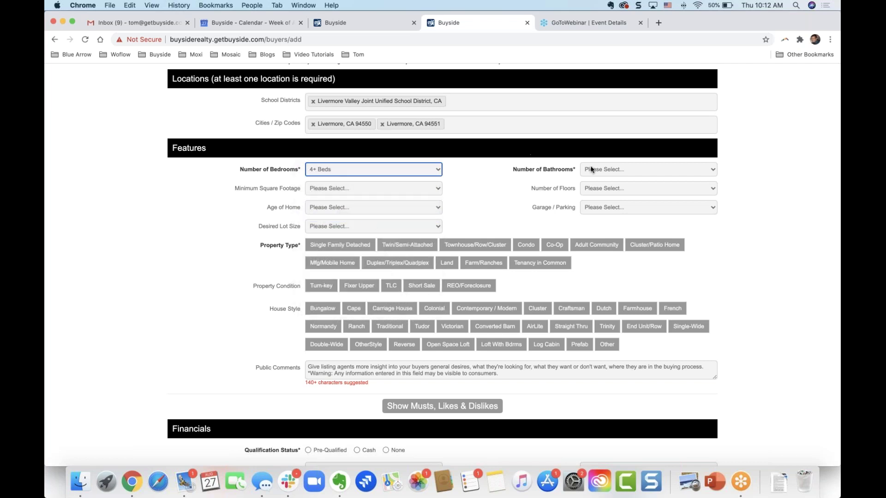
left_click(609, 170)
left_click(610, 201)
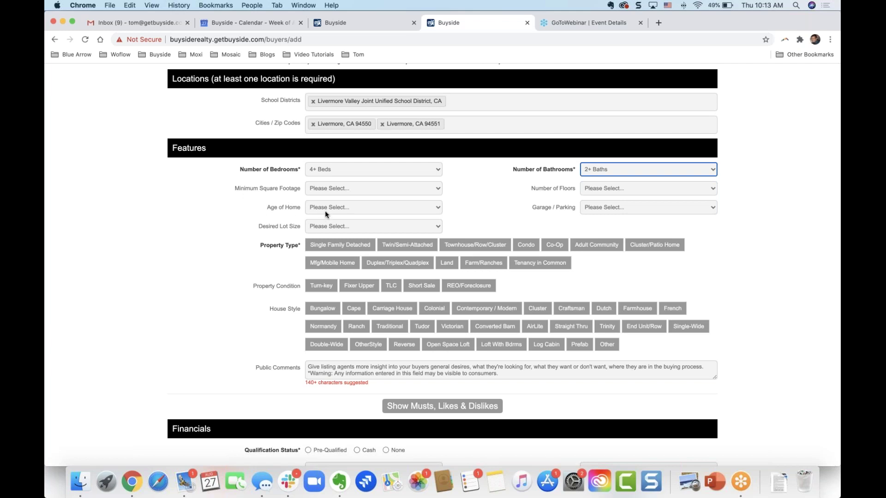
- Leave age of home unset; require 1400+ Square Feet and a min 2 car garage
left_click(358, 207)
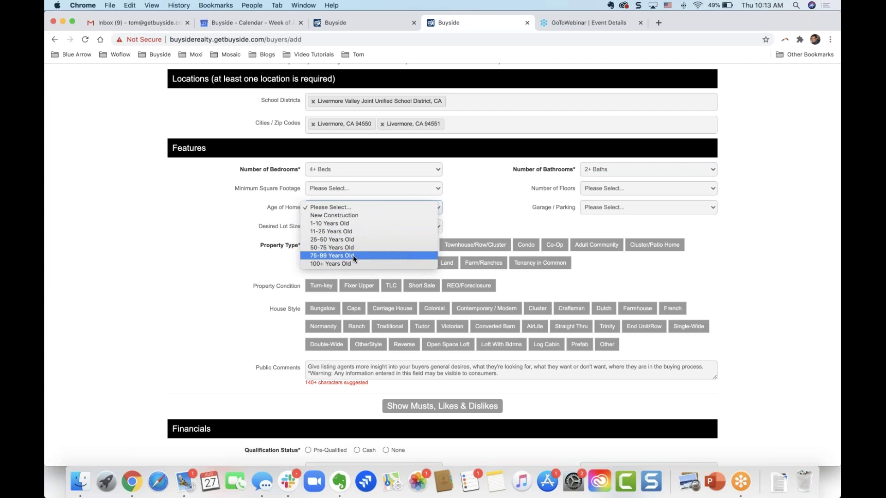
left_click(256, 228)
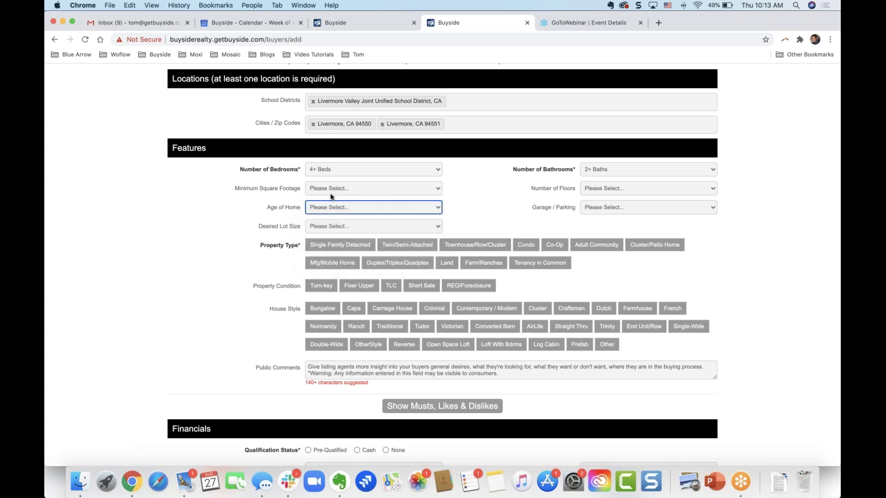
left_click(336, 186)
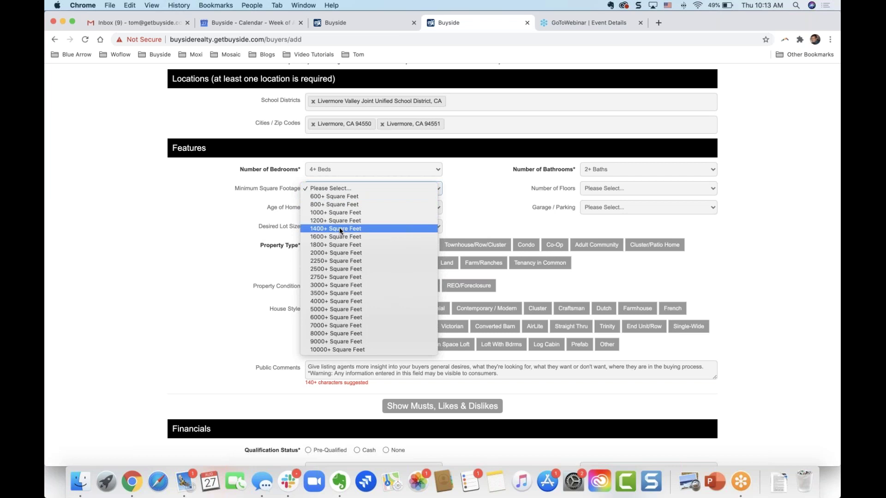
left_click(530, 186)
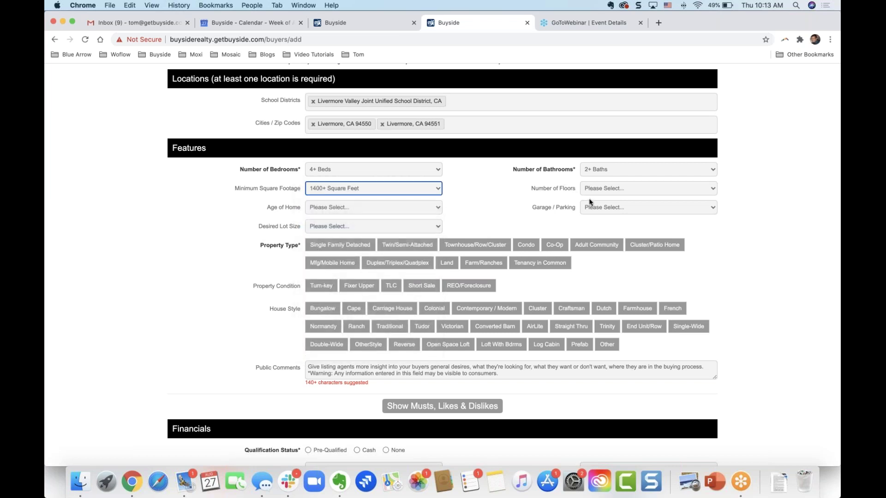
left_click(625, 207)
left_click(621, 228)
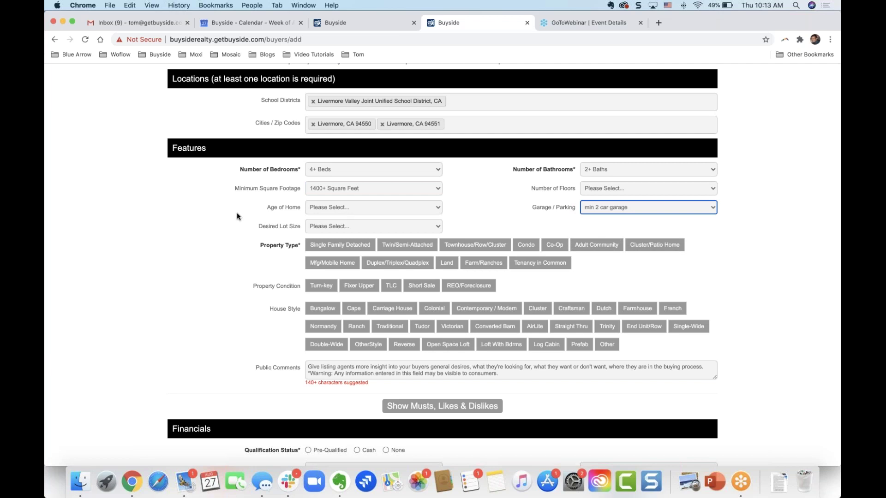
scroll(237, 213, "down", 2)
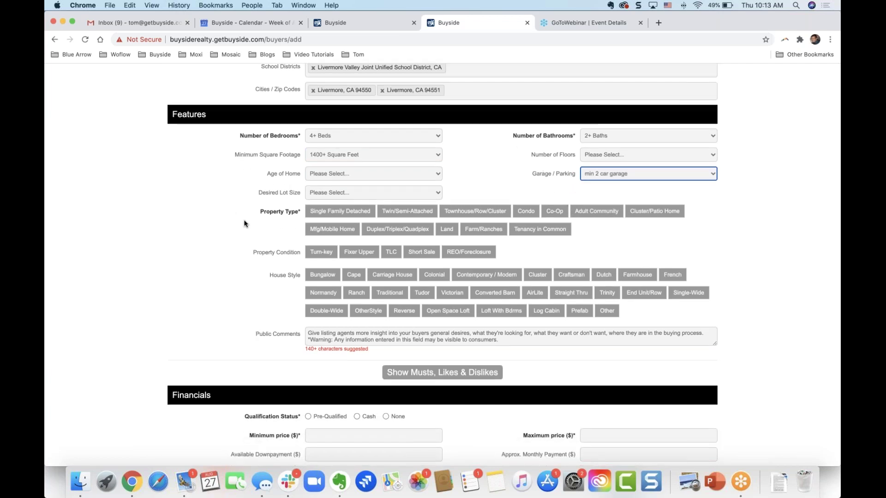
- Choose Single Family Detached property type and Turn-key condition, then place the cursor in Public Comments
left_click(330, 213)
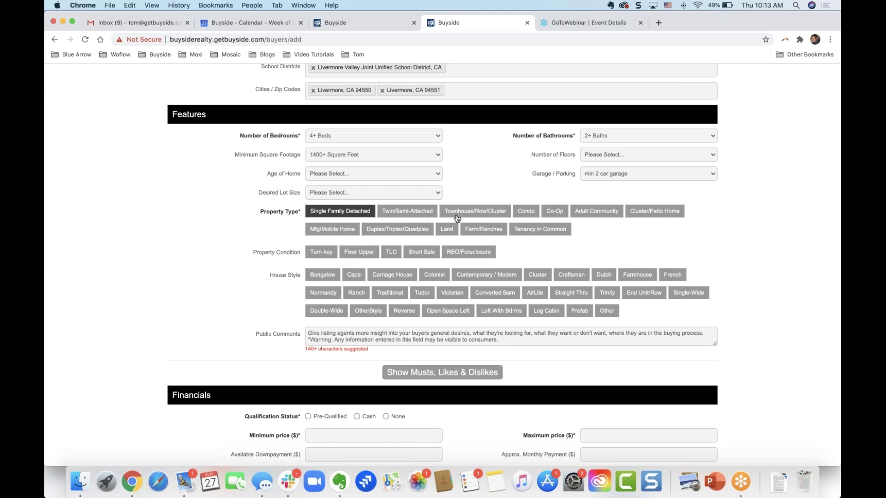
scroll(252, 246, "down", 3)
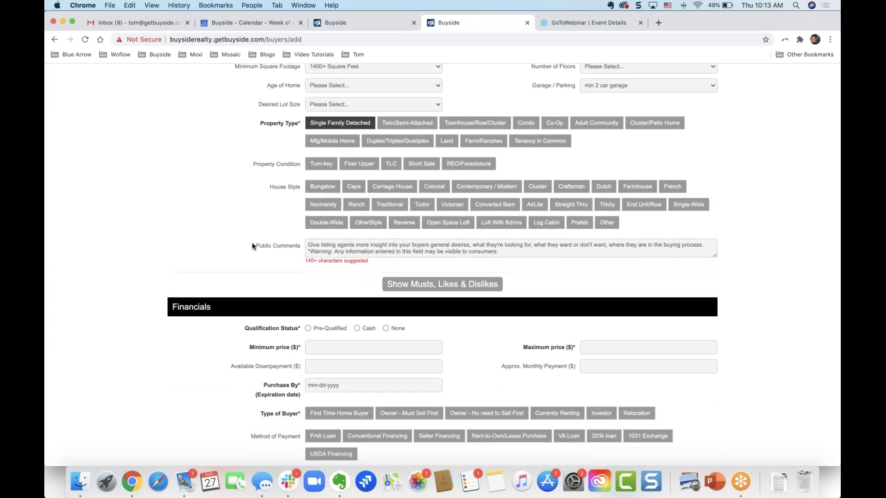
left_click(331, 171)
left_click(394, 165)
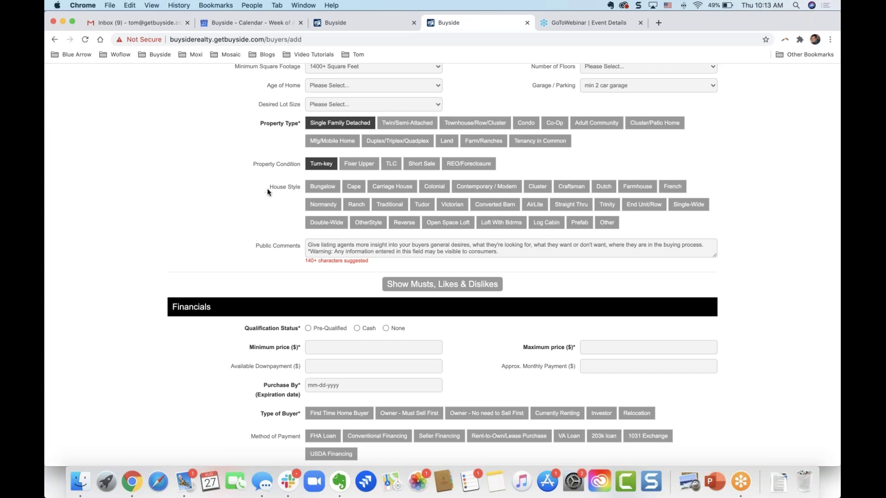
scroll(267, 191, "down", 2)
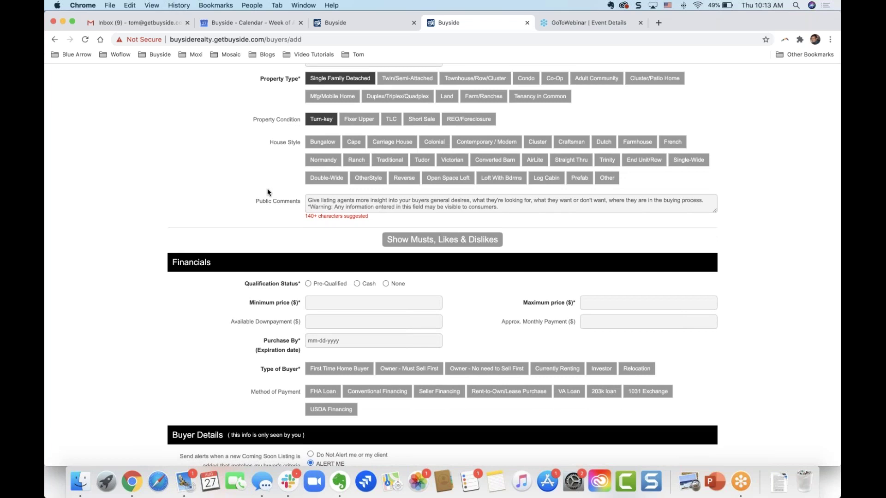
scroll(267, 188, "down", 2)
left_click(320, 164)
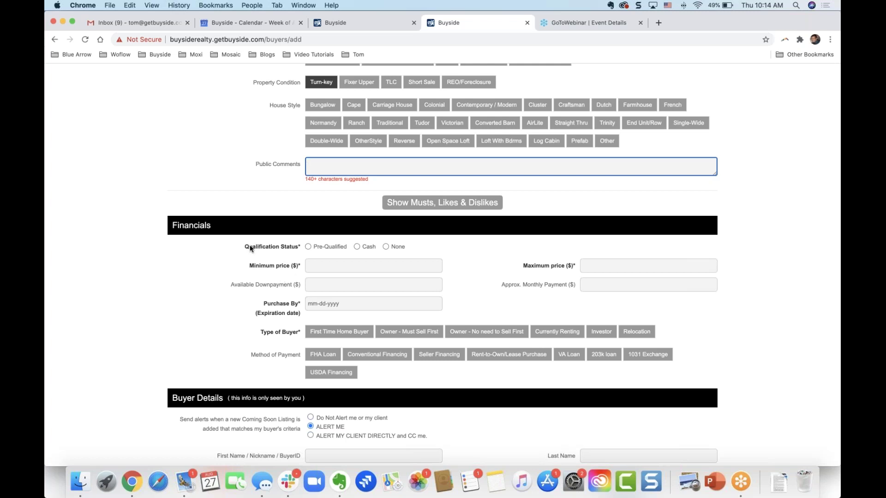
- Leave public comments empty and mark the buyer as a cash buyer rather than pre-qualified
scroll(236, 269, "down", 5)
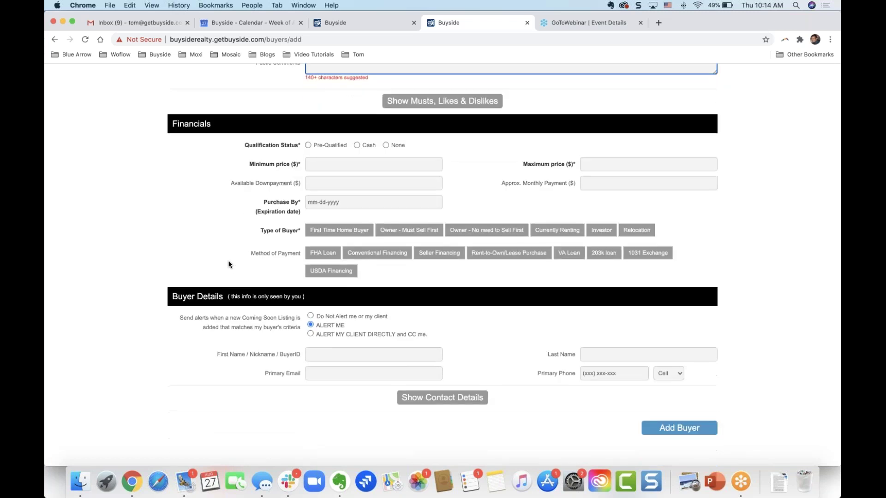
left_click(213, 229)
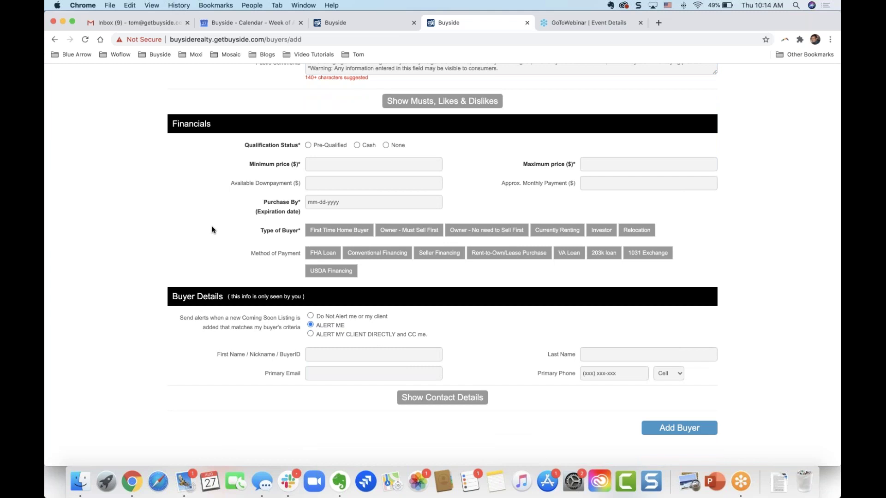
left_click(308, 145)
left_click(323, 163)
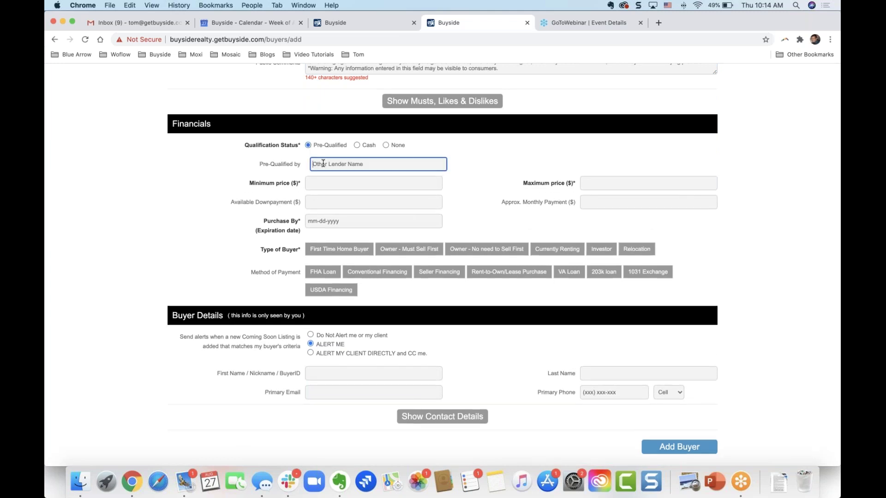
left_click(354, 146)
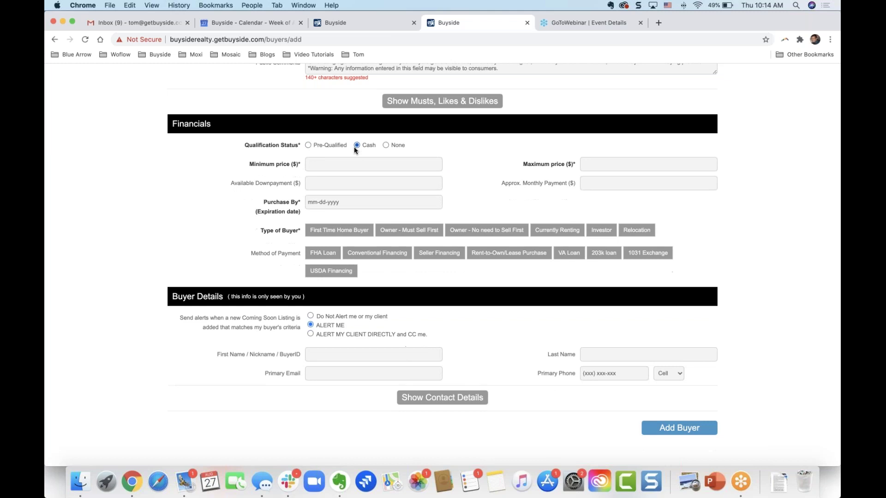
- Set the buyer's price range to $400,000 minimum and $930,000 maximum
left_click(332, 160)
type("930")
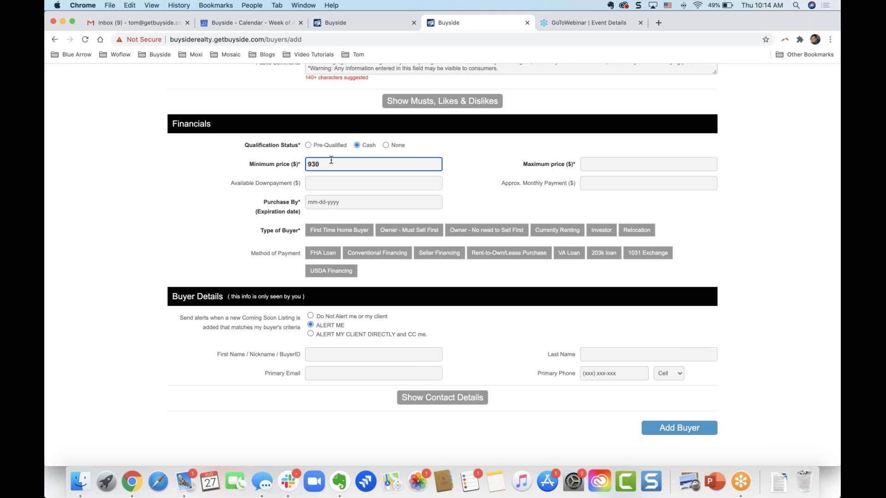
key("BackSpace")
key("BackSpace")
key("BackSpace")
type("400000")
key("Tab")
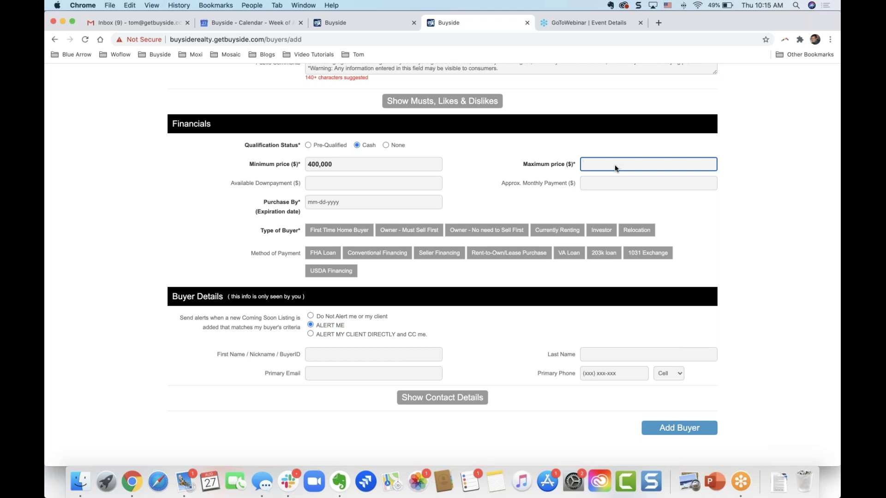
type("9300000")
left_click(217, 200)
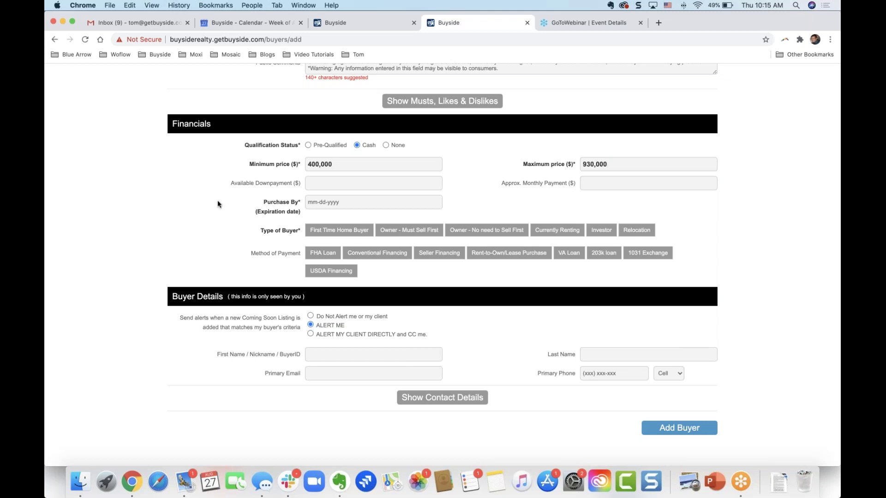
- Set the purchase-by date to 09-04-2020 and mark the buyer as First Time Home Buyer
left_click(349, 202)
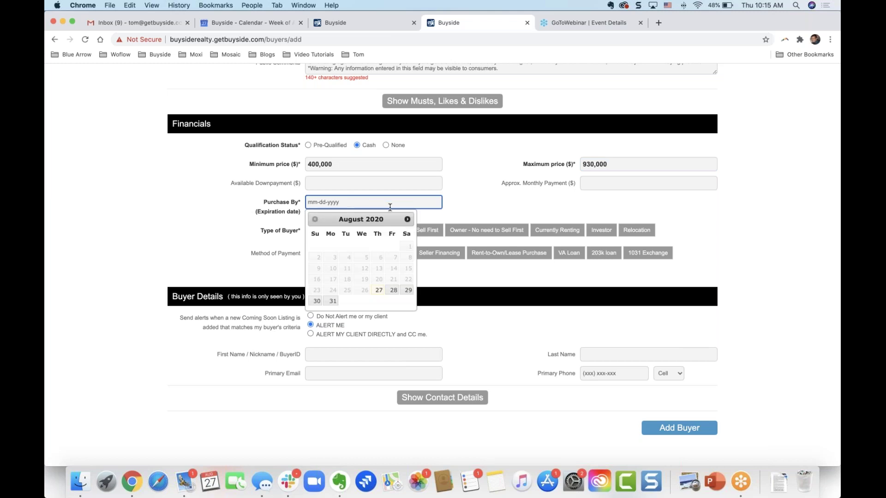
left_click(408, 219)
left_click(393, 246)
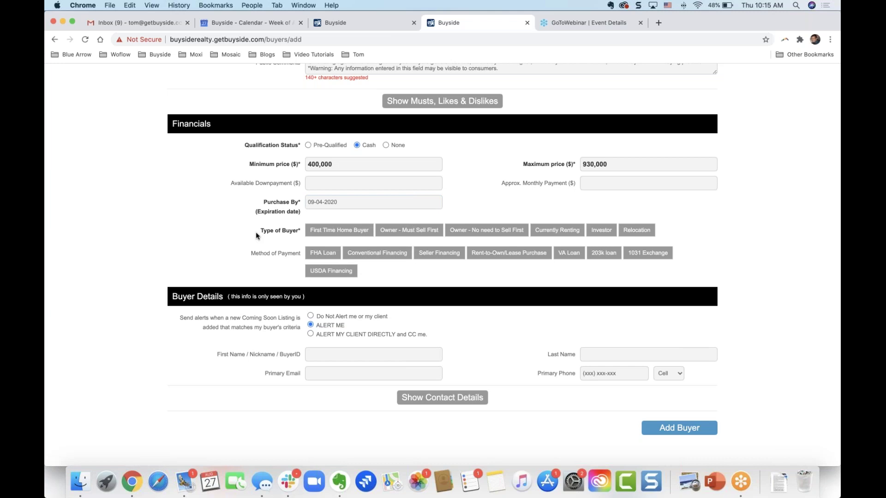
left_click(347, 233)
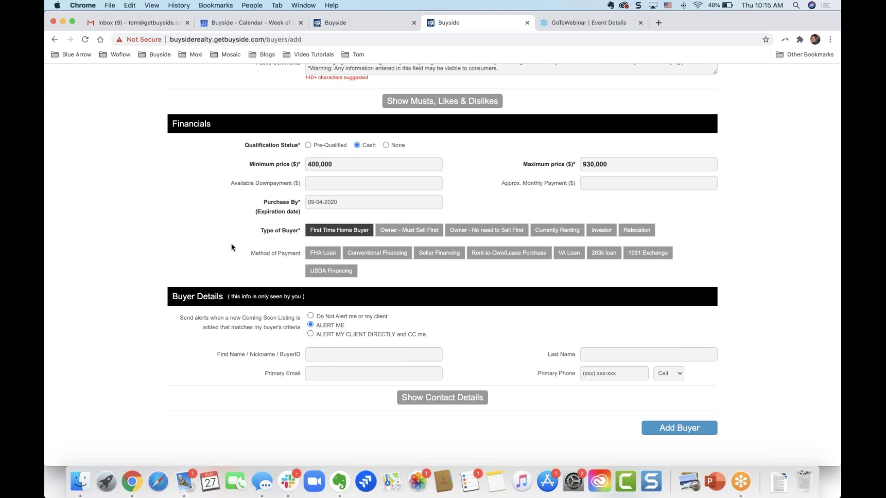
- Enter the buyer's first name, last name and primary email, then submit Add Buyer
scroll(232, 247, "down", 3)
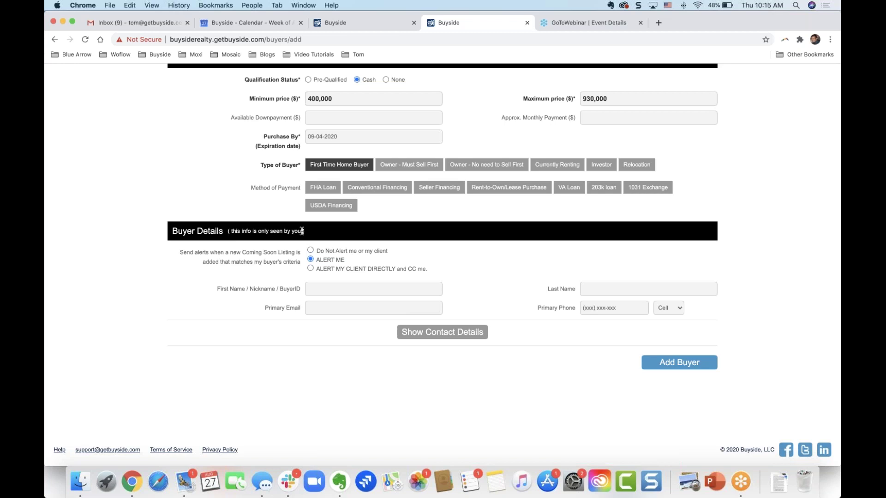
left_click(318, 291)
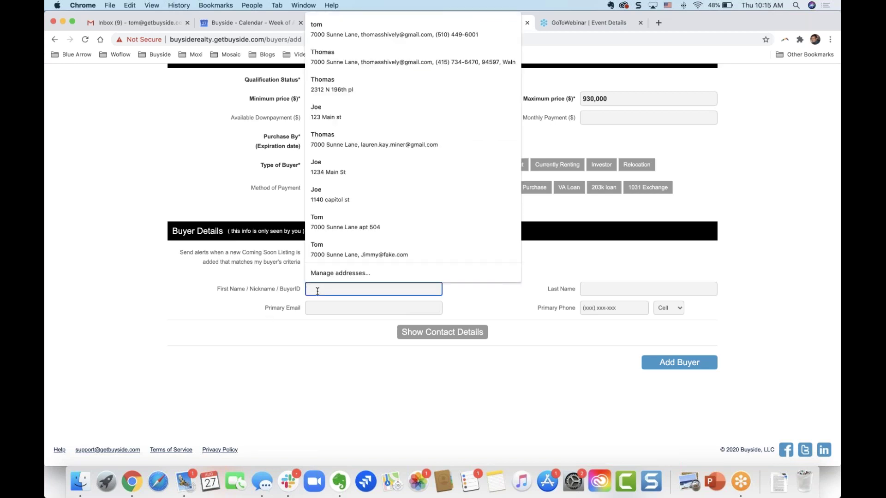
type("Tommy")
key("Tab")
type("Buyer")
key("Tab")
type("tom")
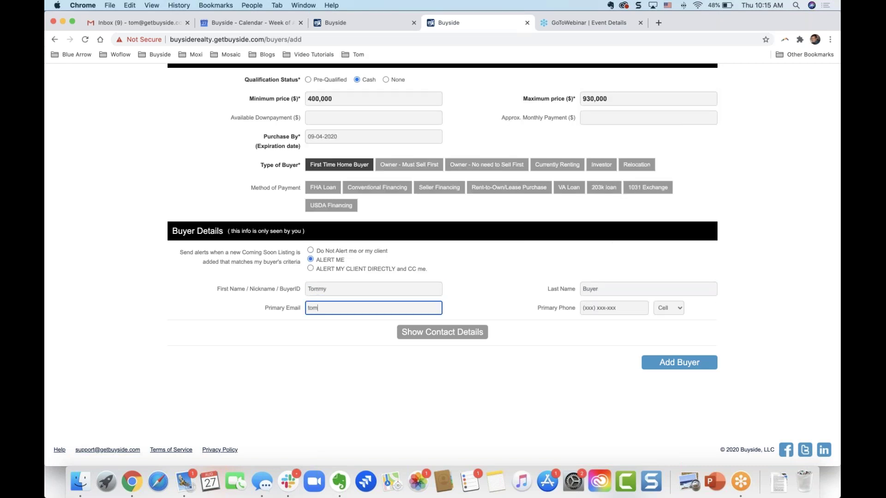
type("@fake.com")
left_click(662, 364)
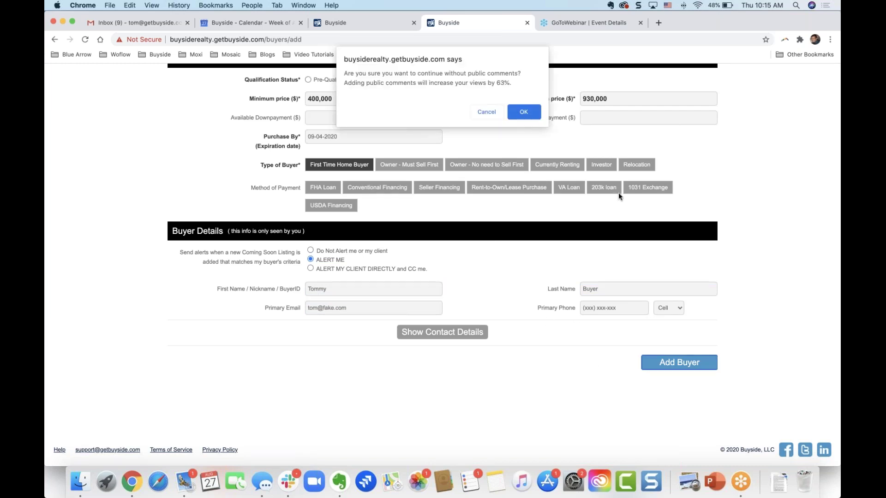
left_click(526, 111)
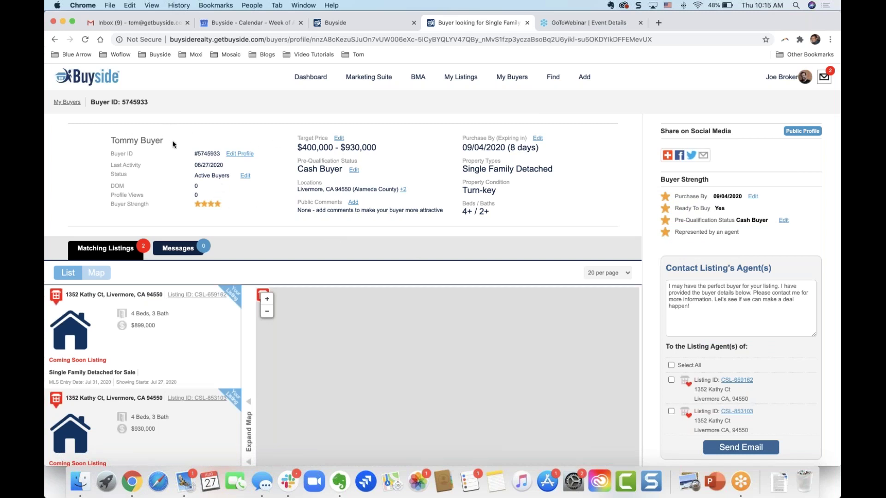
scroll(172, 145, "down", 5)
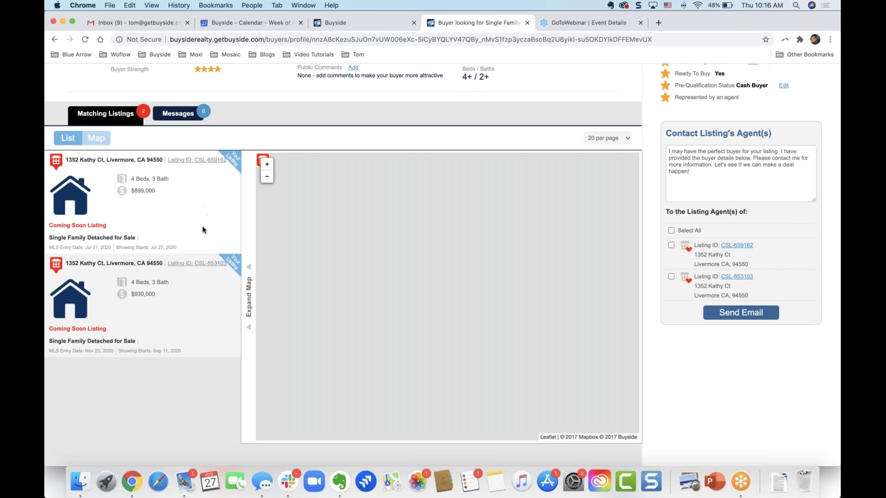
scroll(200, 229, "up", 5)
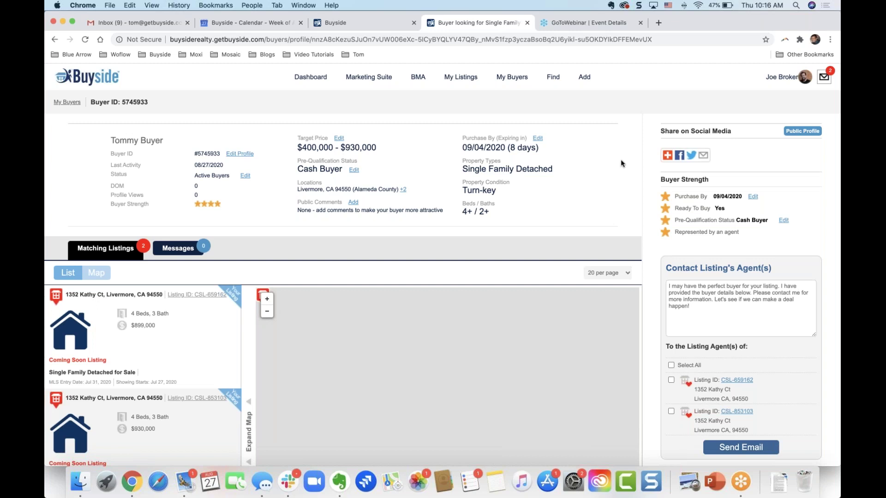
mouse_move(669, 157)
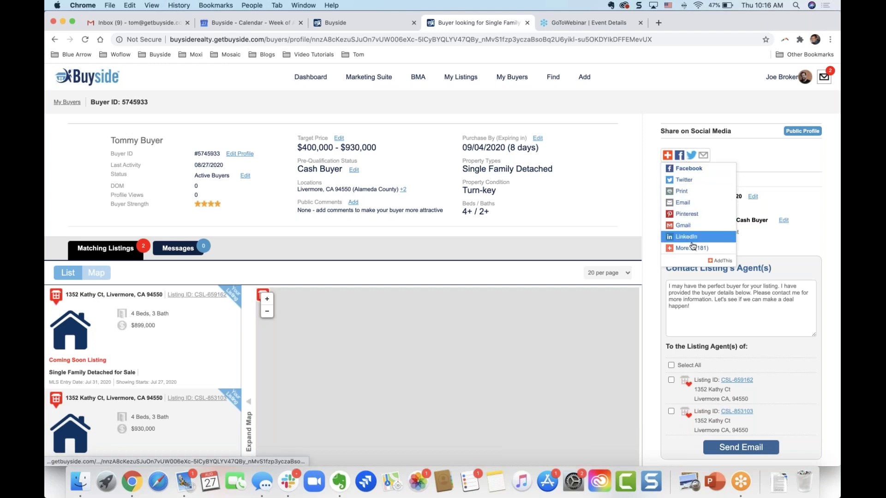
- Dismiss the Facebook share post unsent and open the buyer's public profile
left_click(689, 169)
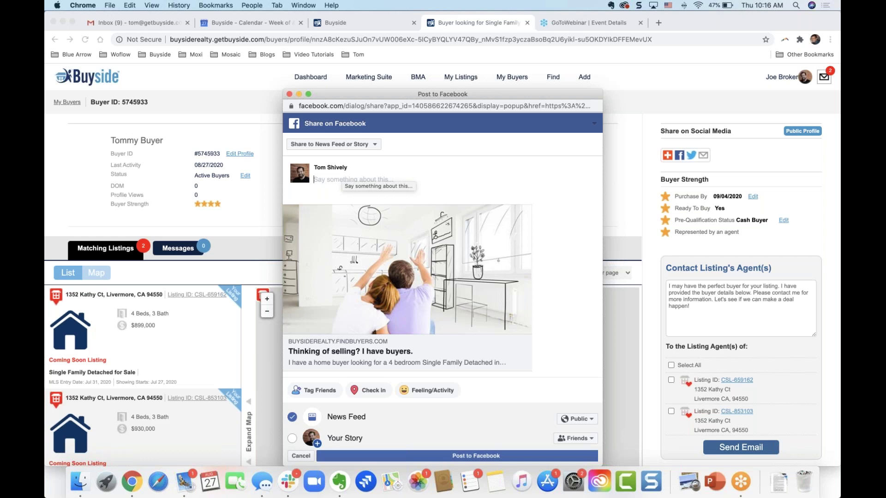
left_click(289, 94)
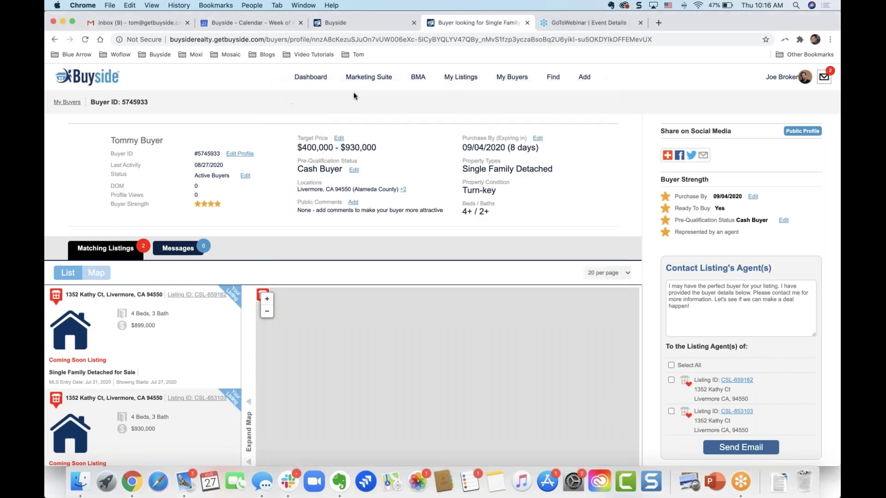
left_click(801, 135)
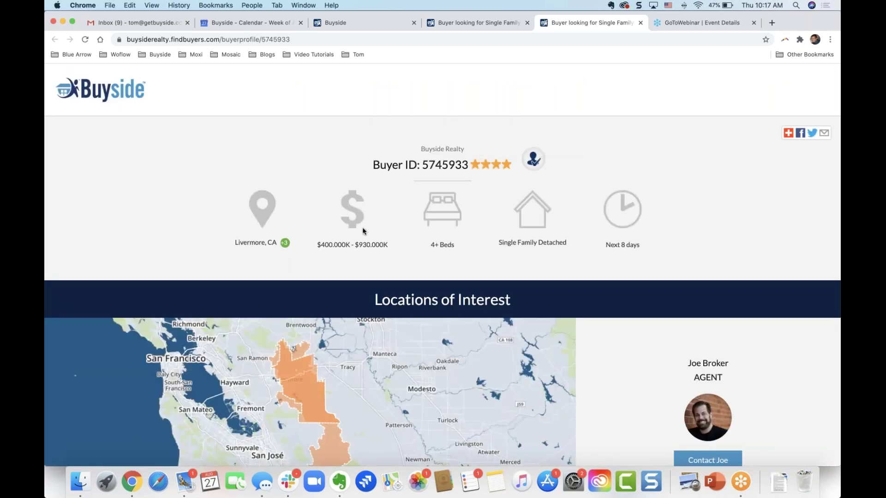
- Scroll the public profile, try 'Contact Joe for full profile', then close the public tab
scroll(451, 255, "down", 3)
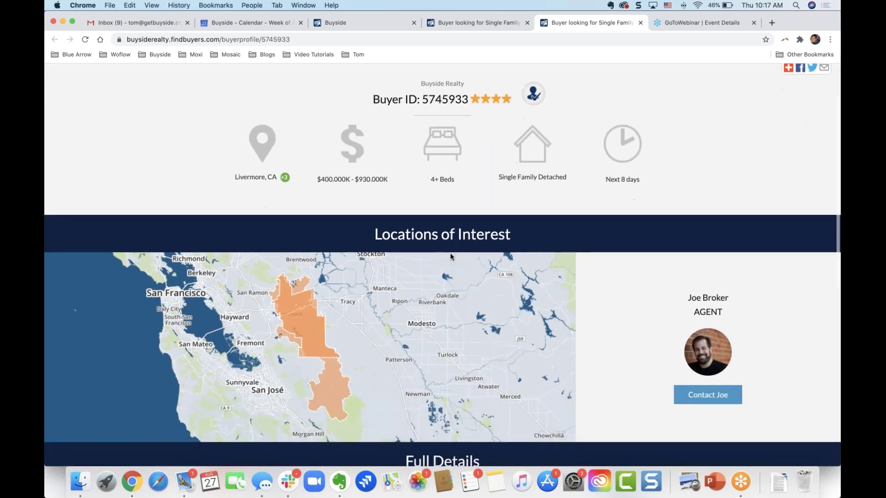
scroll(450, 256, "down", 5)
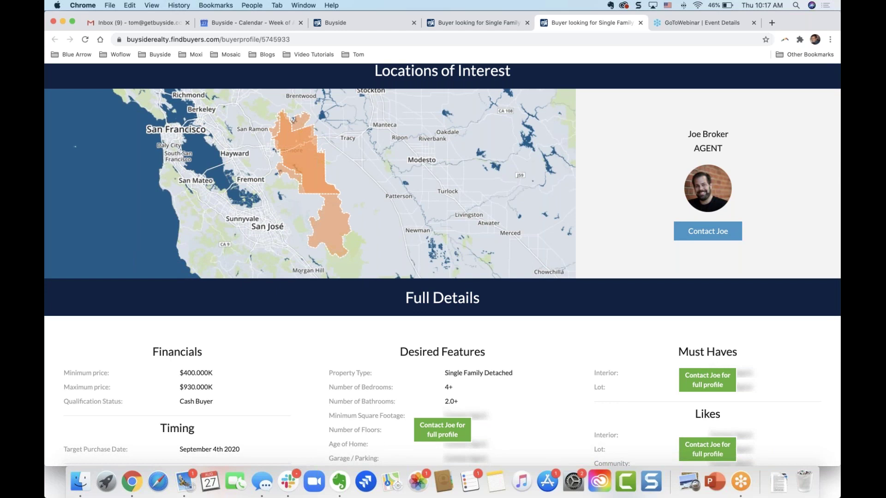
scroll(442, 265, "down", 6)
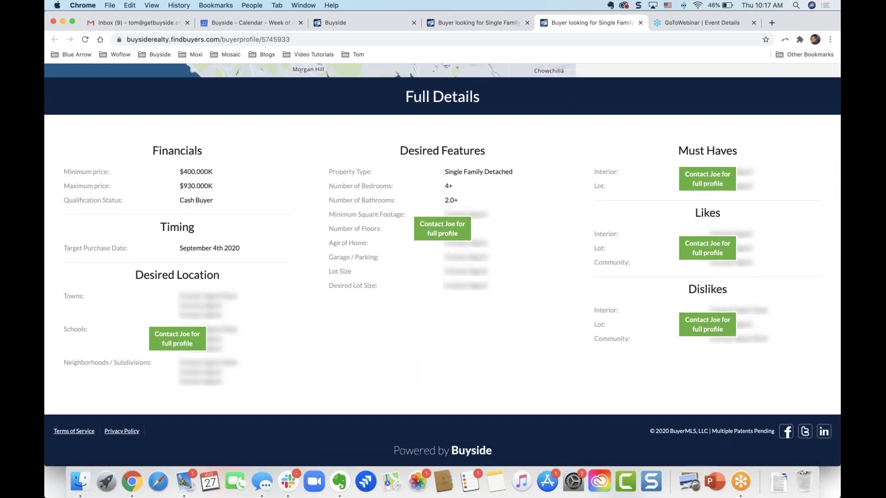
left_click(444, 235)
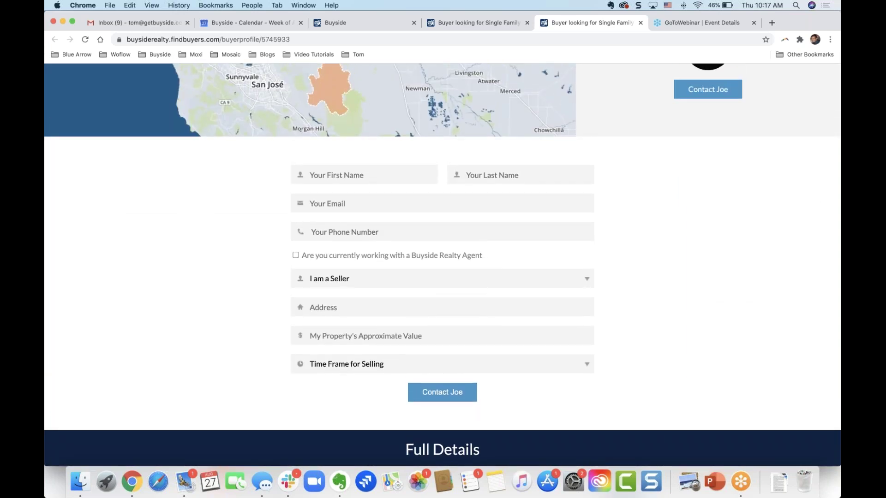
left_click(640, 23)
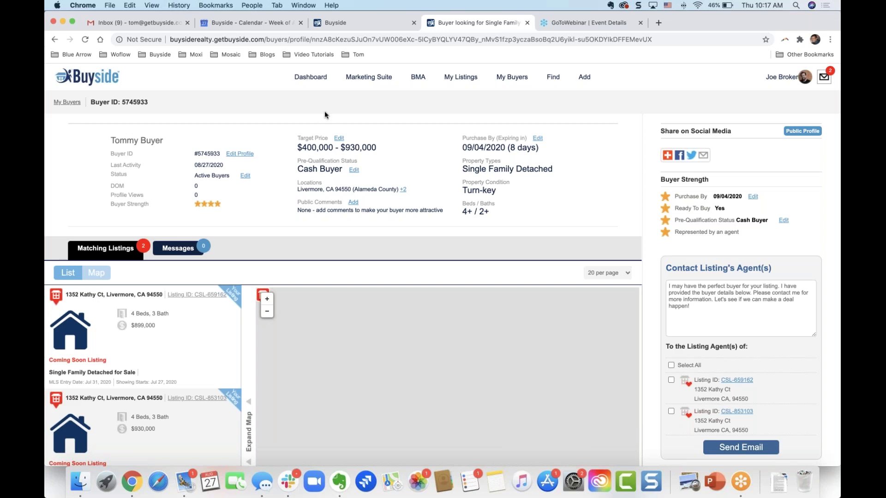
- Go back to the dashboard, now listing three buyers and four listings
left_click(829, 34)
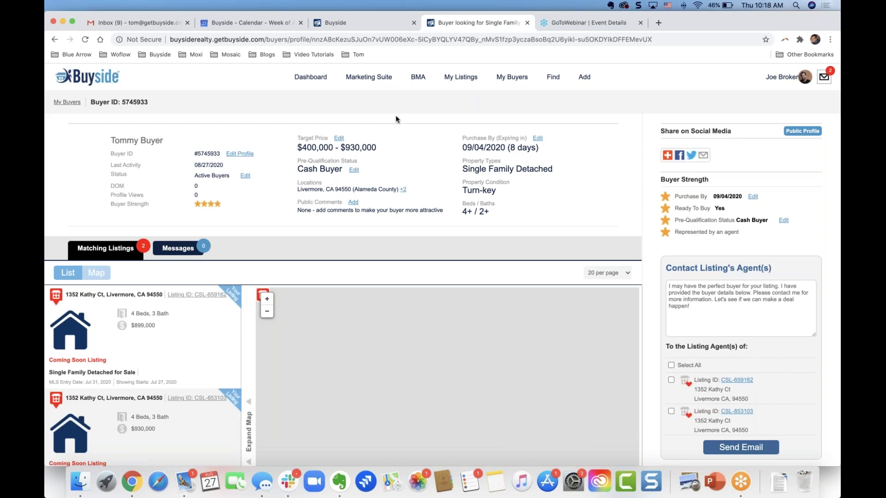
left_click(314, 79)
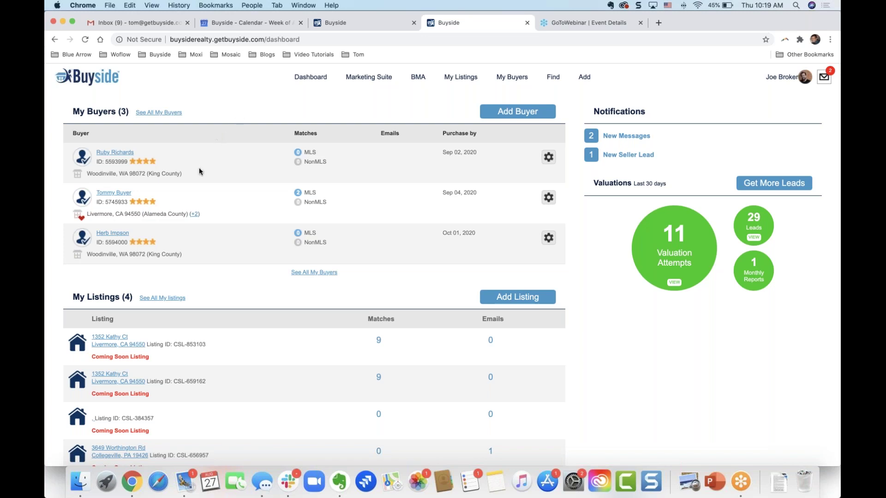
- Open the first listed buyer's profile, the Woodinville Townhouse buyer, for editing
left_click(118, 155)
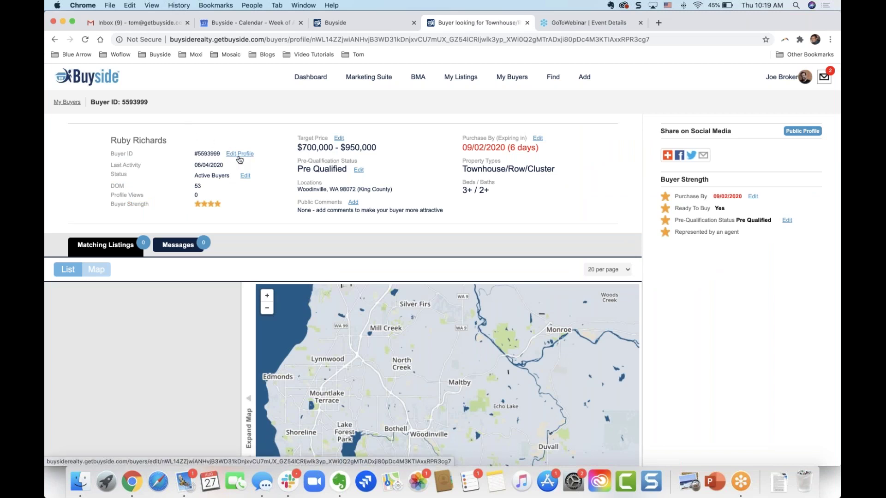
left_click(242, 158)
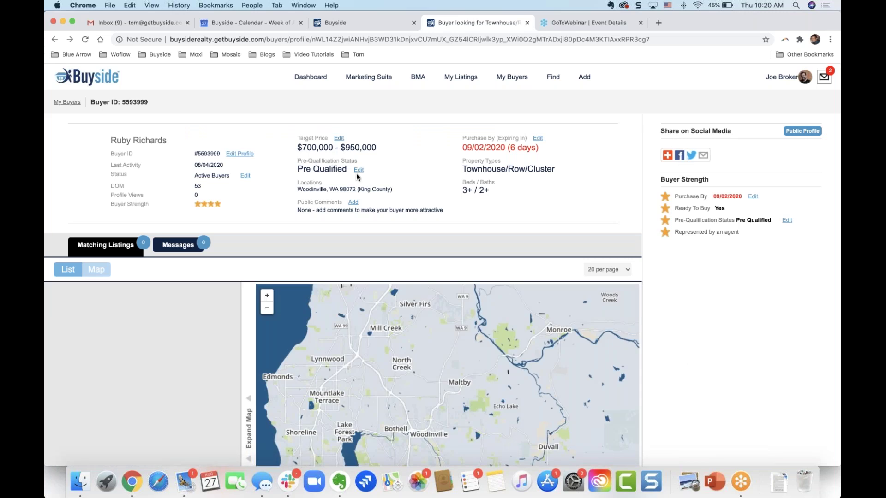
mouse_move(242, 163)
left_mouse_down()
mouse_move(262, 159)
mouse_move(257, 144)
mouse_move(204, 139)
mouse_move(197, 159)
mouse_move(244, 161)
left_mouse_up()
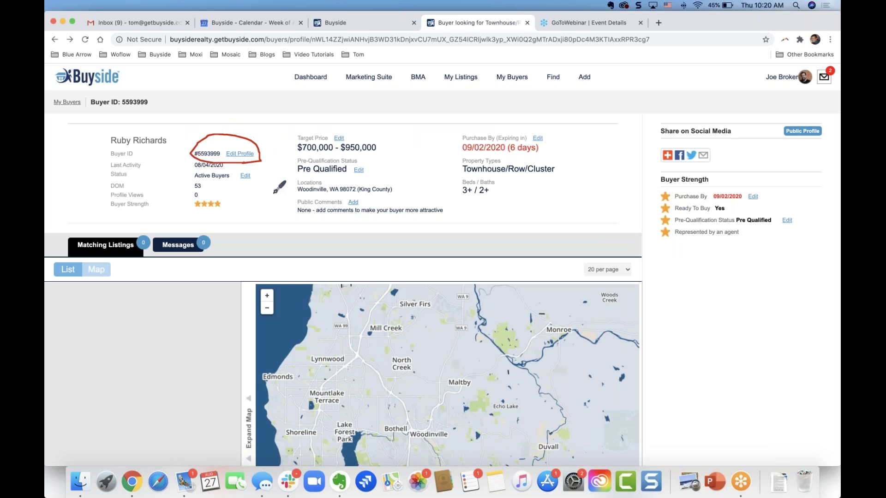